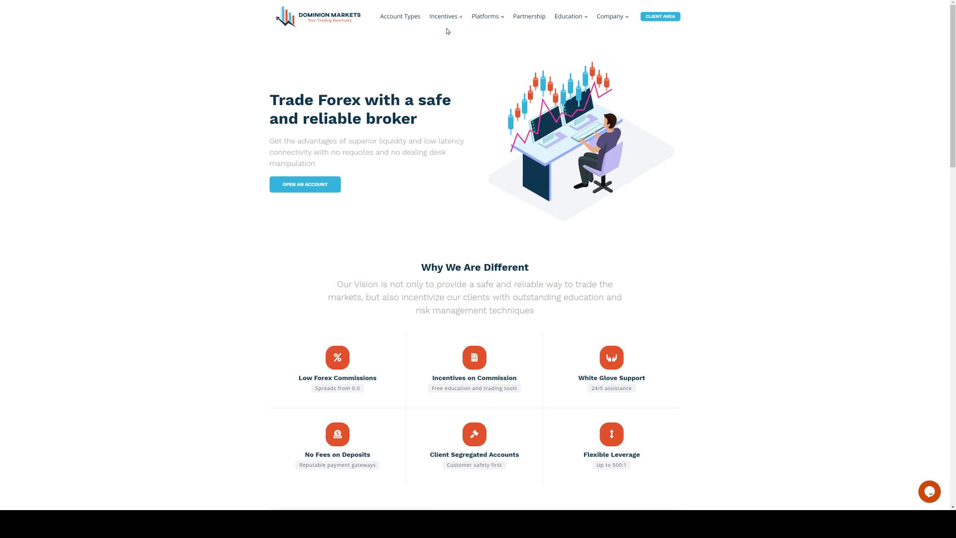
- Open the Commission incentives page and examine the offers of the education and trading tool partners
mouse_move(454, 20)
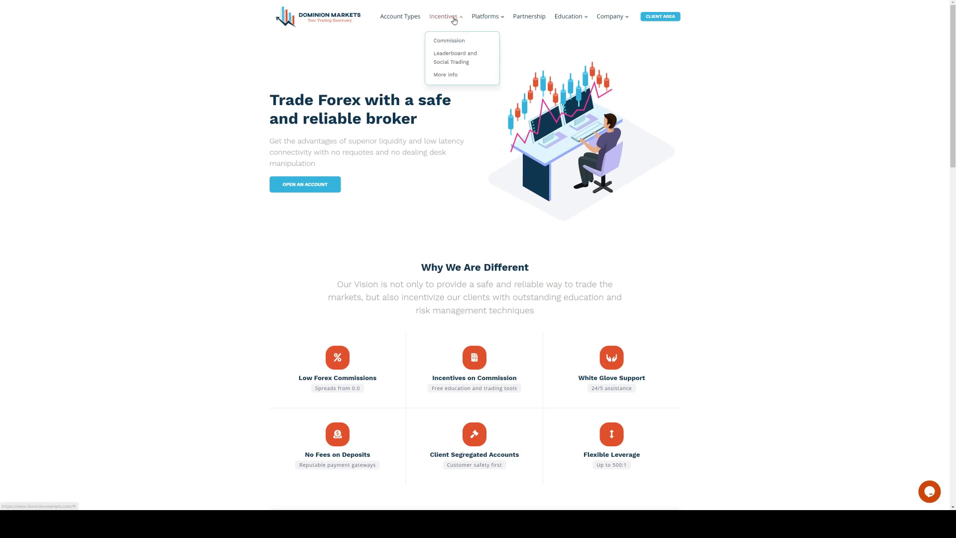
click(445, 45)
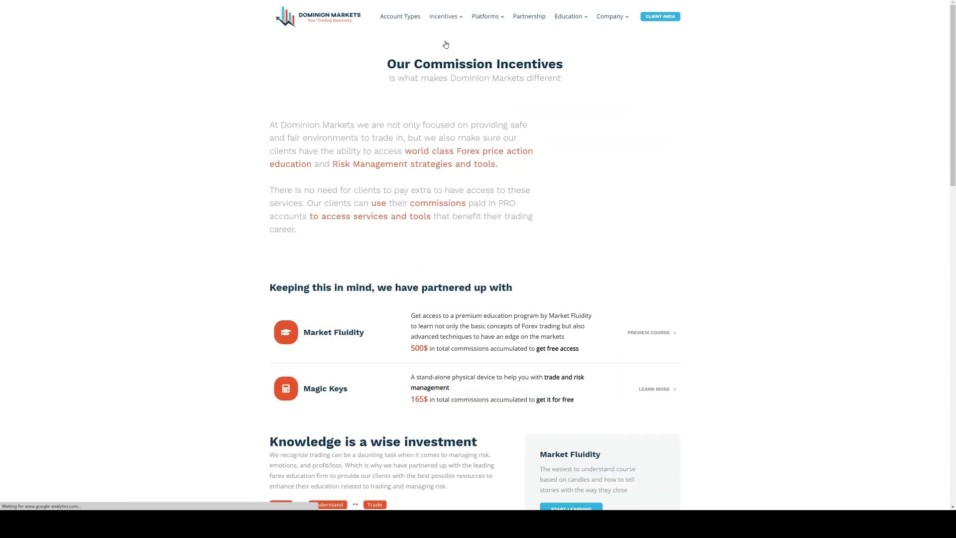
scroll(332, 73, down, 2)
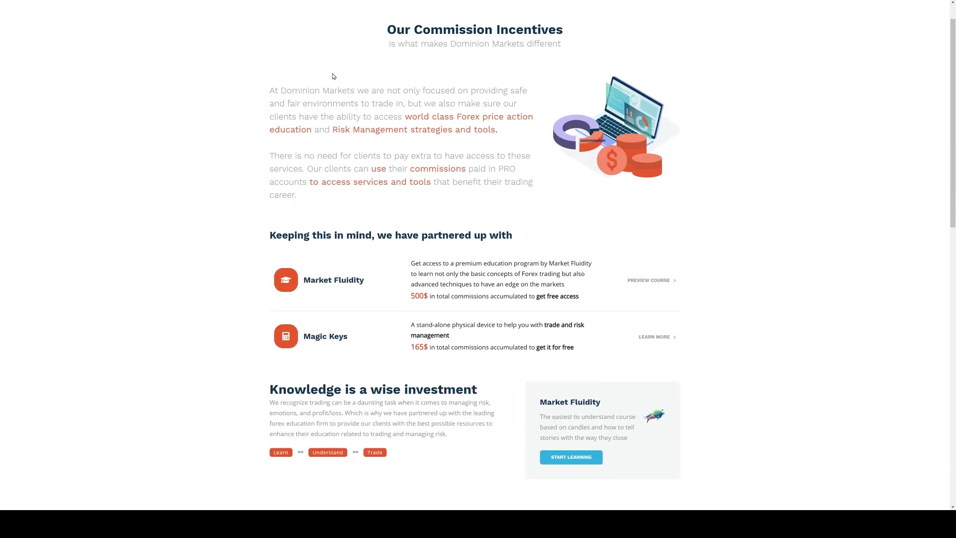
scroll(332, 73, down, 3)
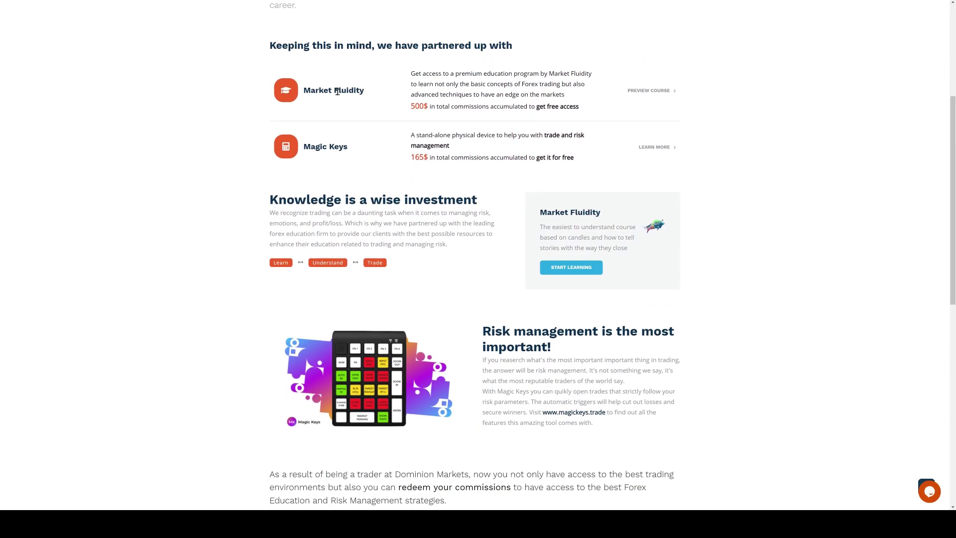
drag(303, 90, 366, 92)
drag(303, 147, 367, 155)
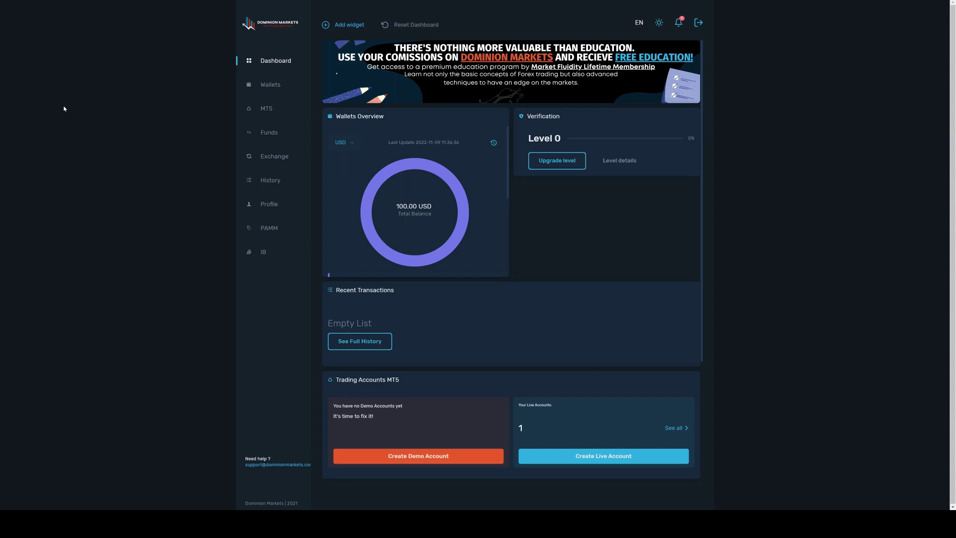
- Check the currency options of the dashboard's wallets overview and examine the individual currency wallets
click(352, 145)
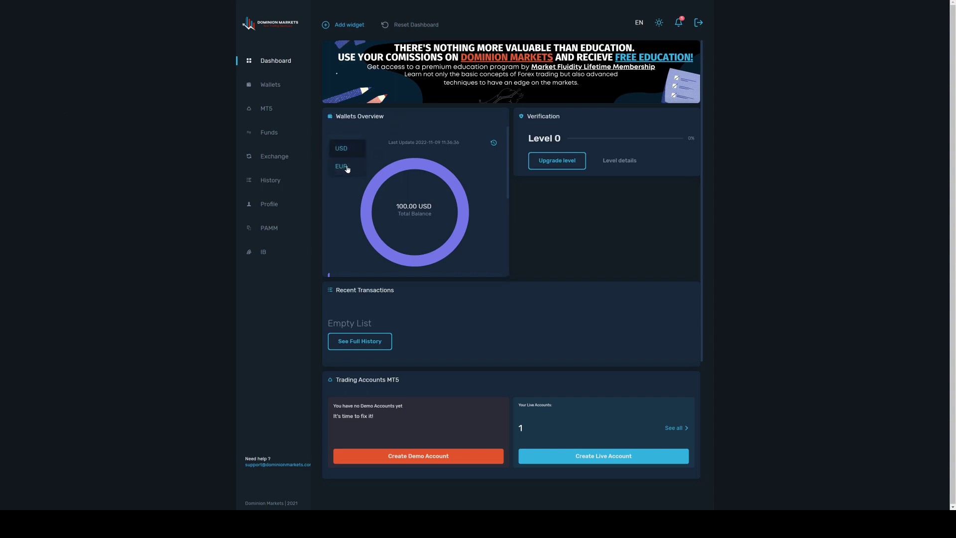
click(429, 142)
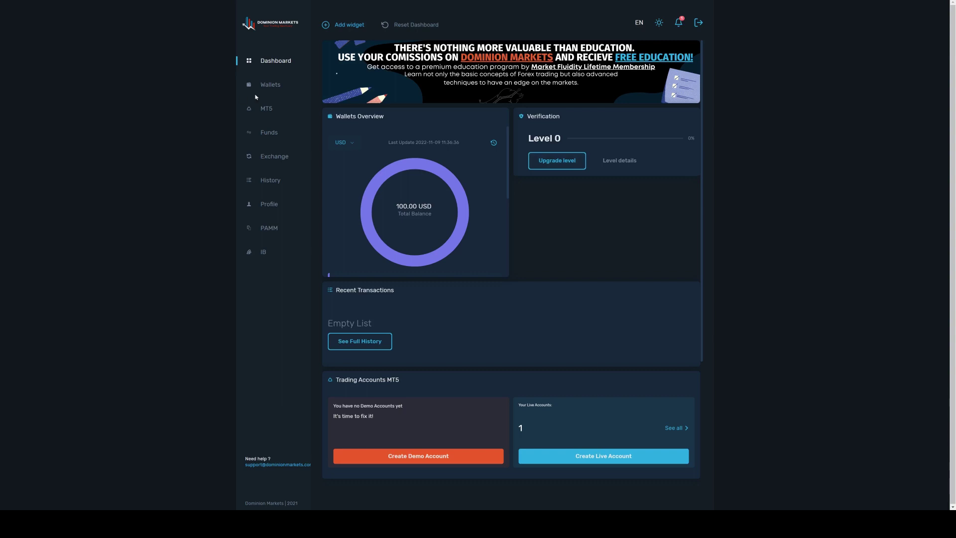
click(270, 88)
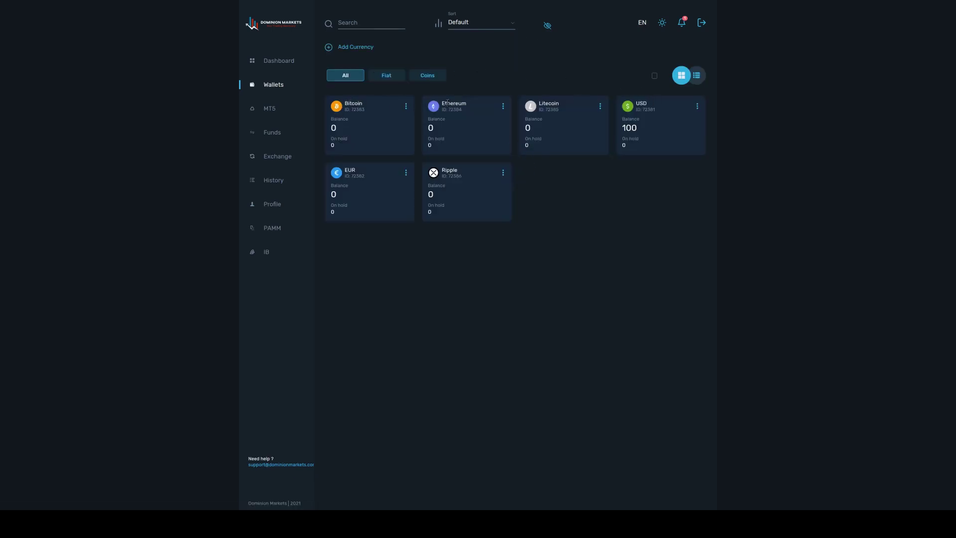
drag(447, 102, 467, 103)
drag(543, 103, 559, 103)
drag(445, 169, 458, 170)
drag(347, 169, 353, 170)
- Set up a currency exchange from the USD wallet to the ETH wallet
click(277, 159)
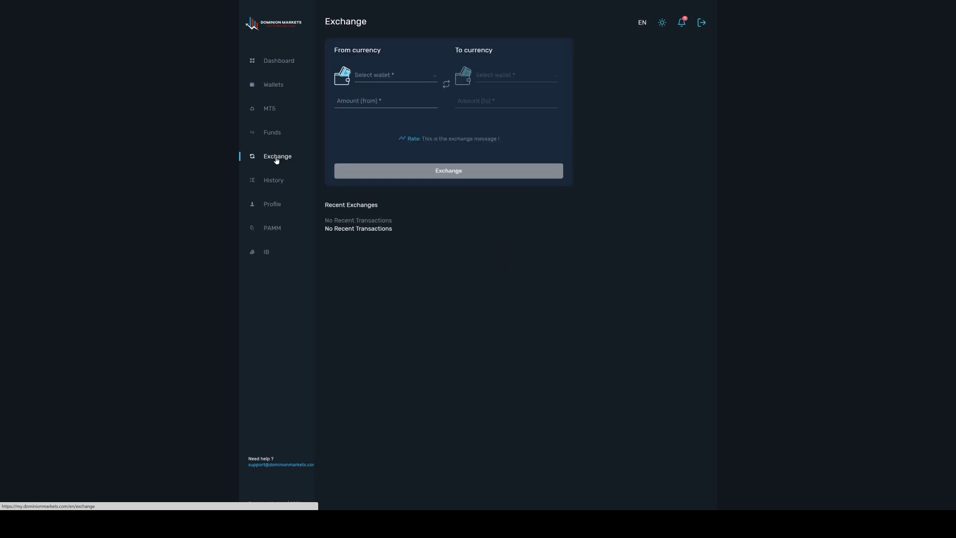
click(393, 78)
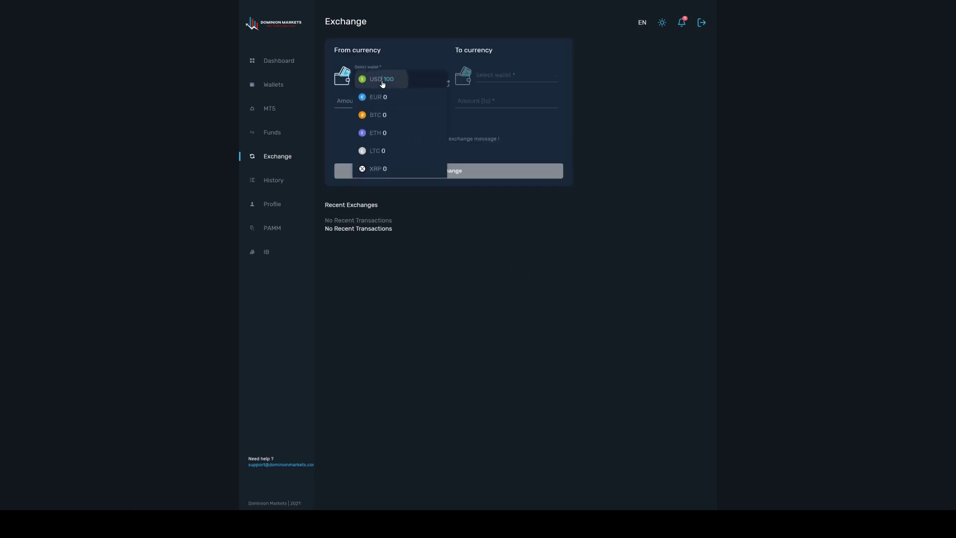
click(383, 81)
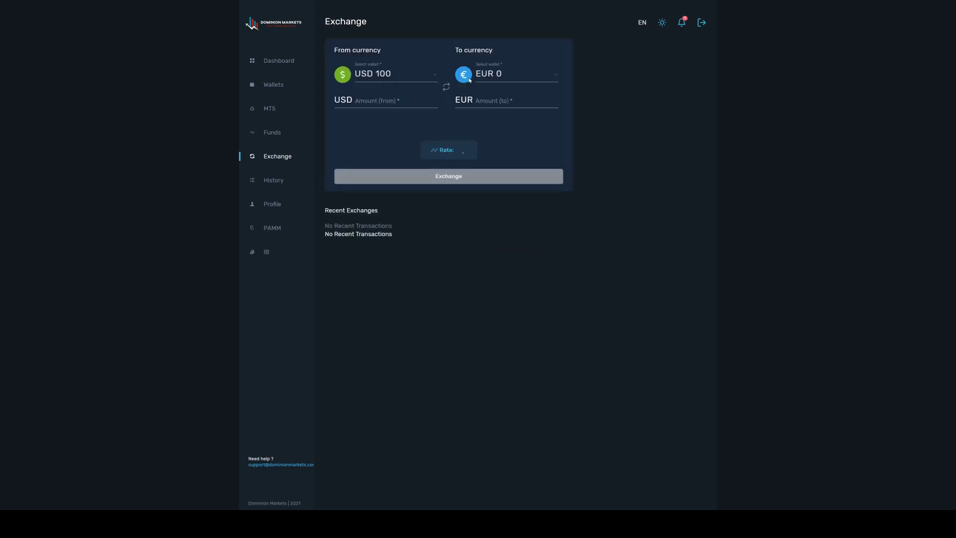
click(555, 78)
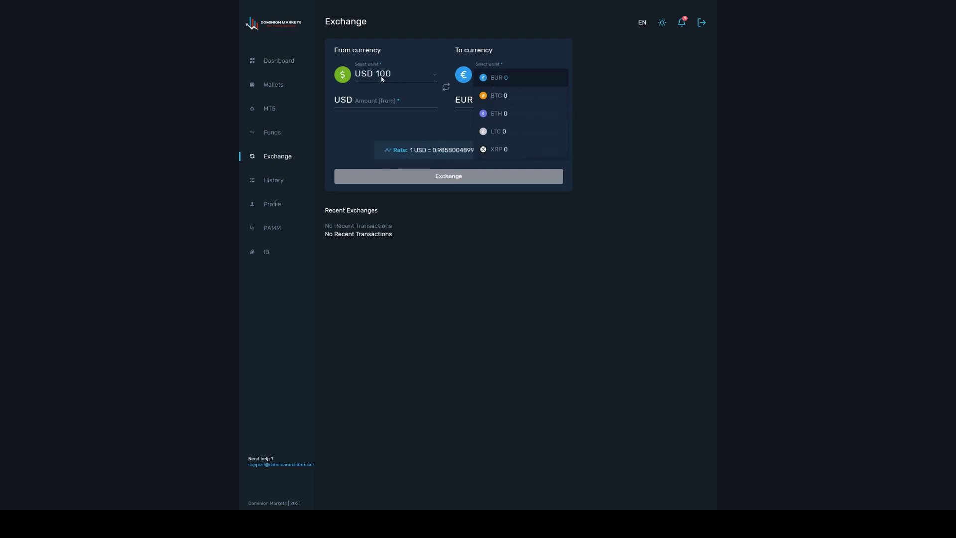
click(380, 102)
click(534, 77)
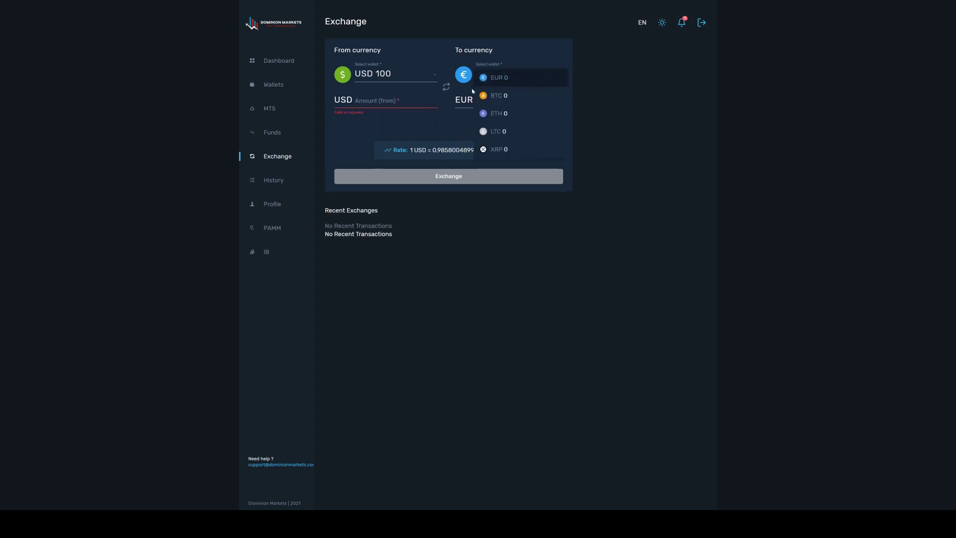
click(494, 114)
- Exchange 20 USD into ETH and dismiss the exchange summary
click(364, 105)
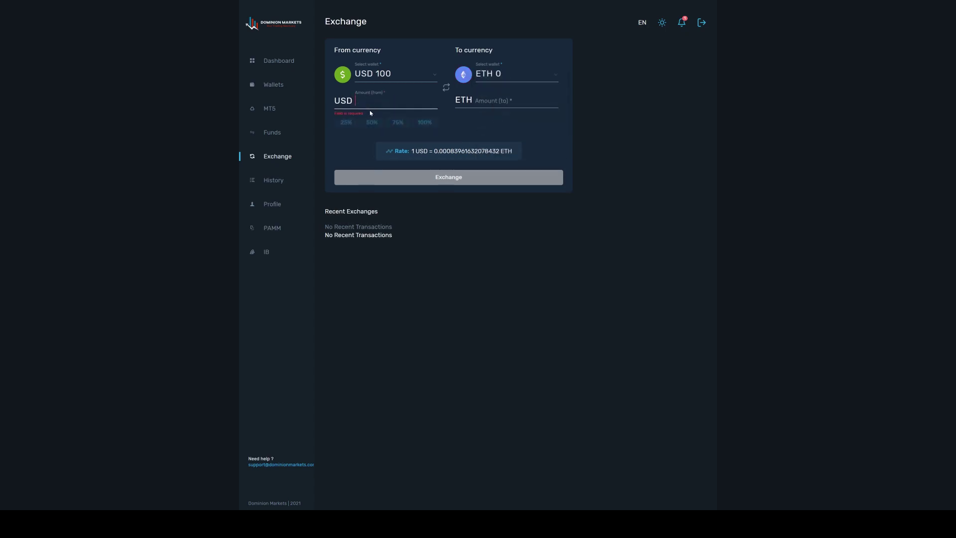
text(20)
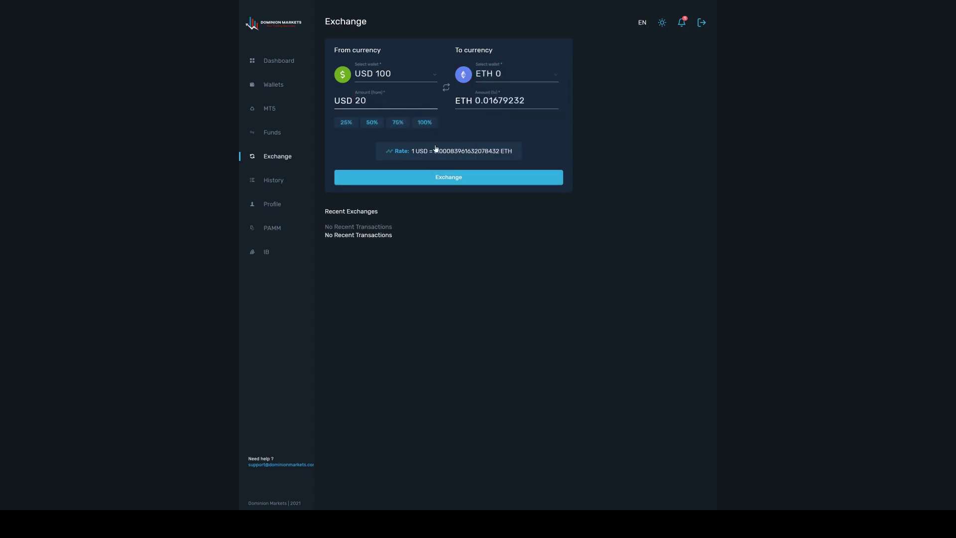
click(451, 181)
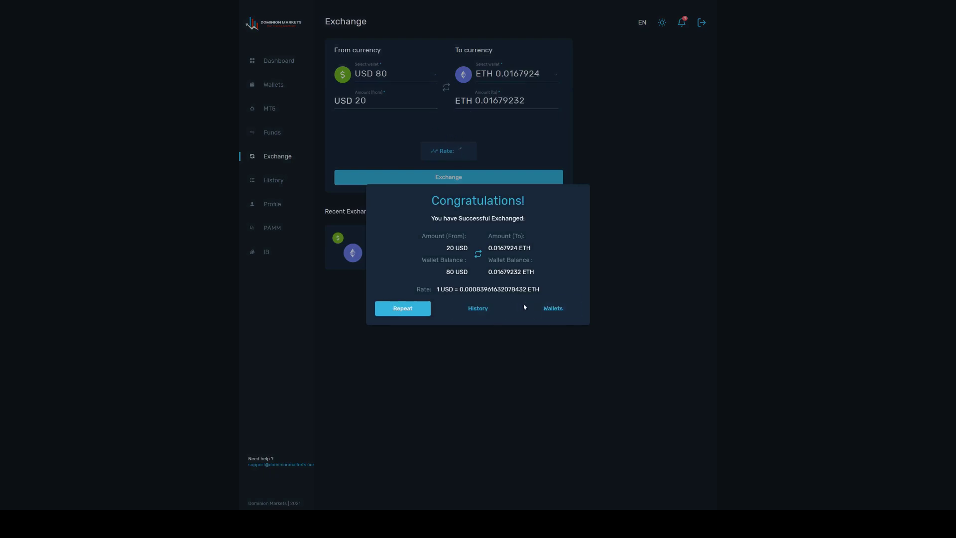
click(531, 354)
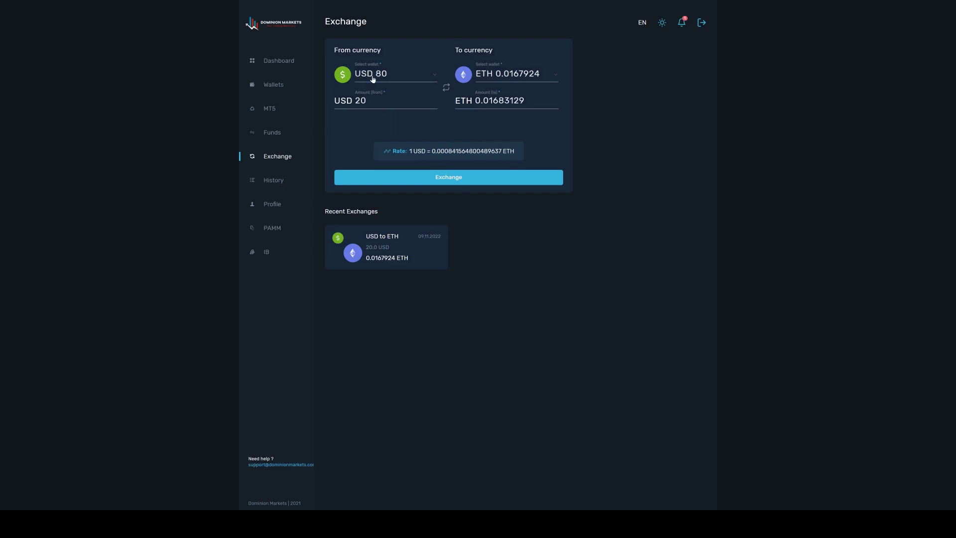
- Return to the wallets and check the Ethereum balance
click(274, 89)
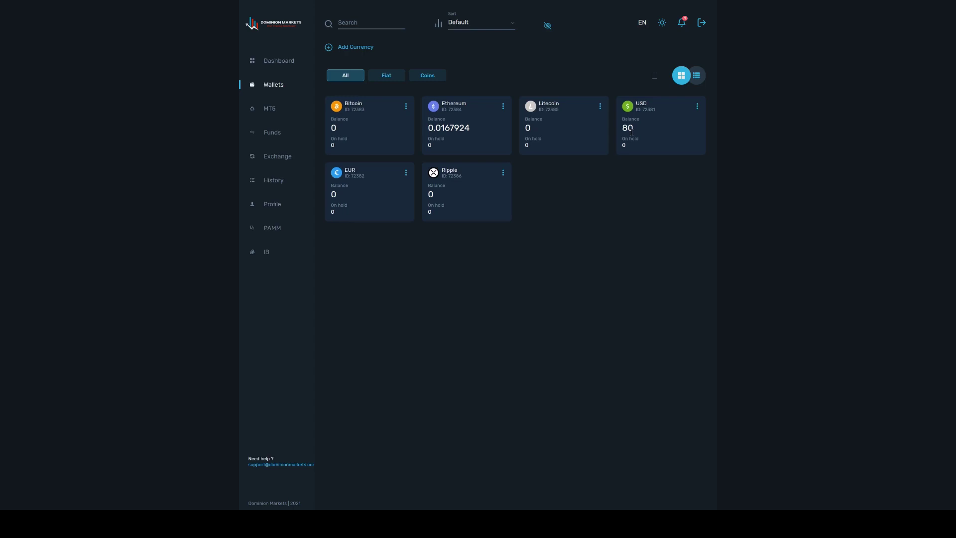
drag(468, 128, 429, 131)
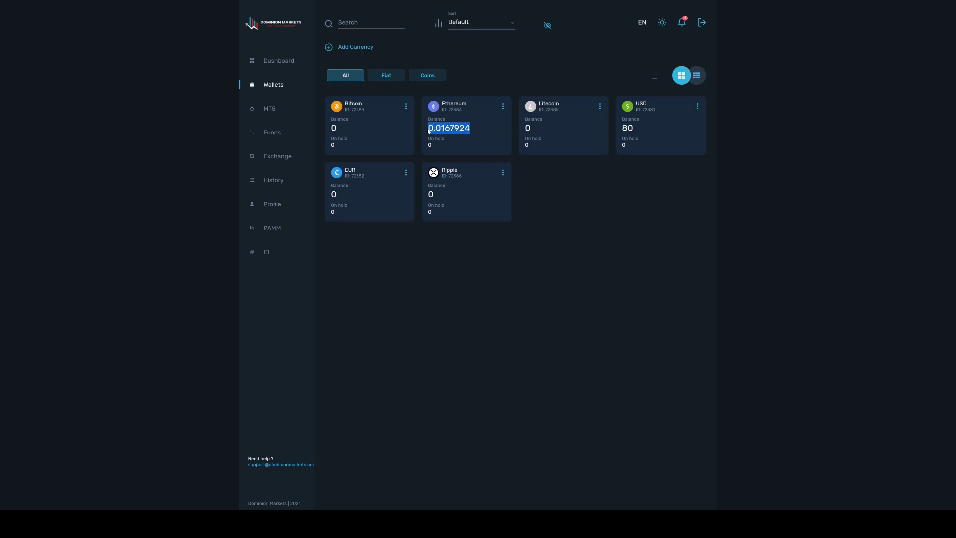
click(443, 128)
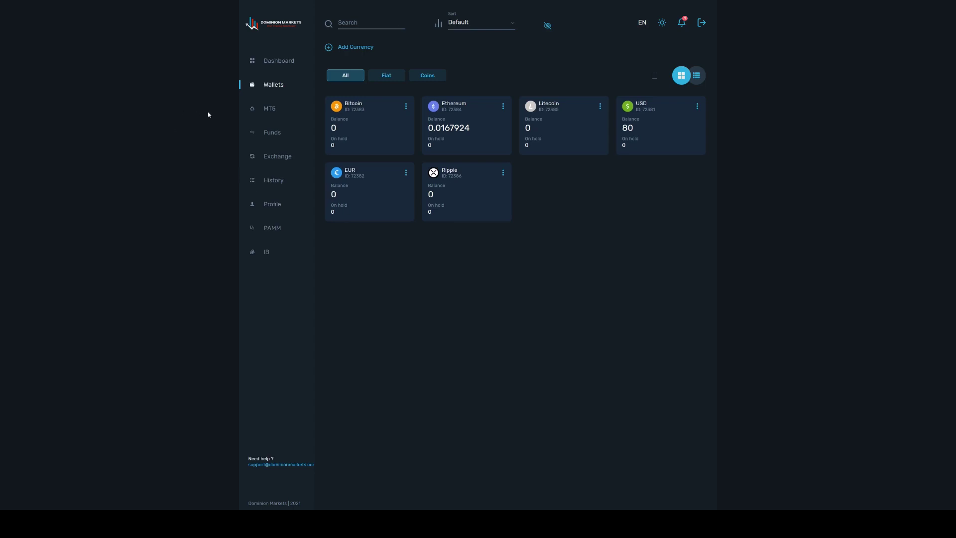
- Go to the MT5 accounts page and choose MT5 PRO Demo as the platform for a new demo account
click(267, 112)
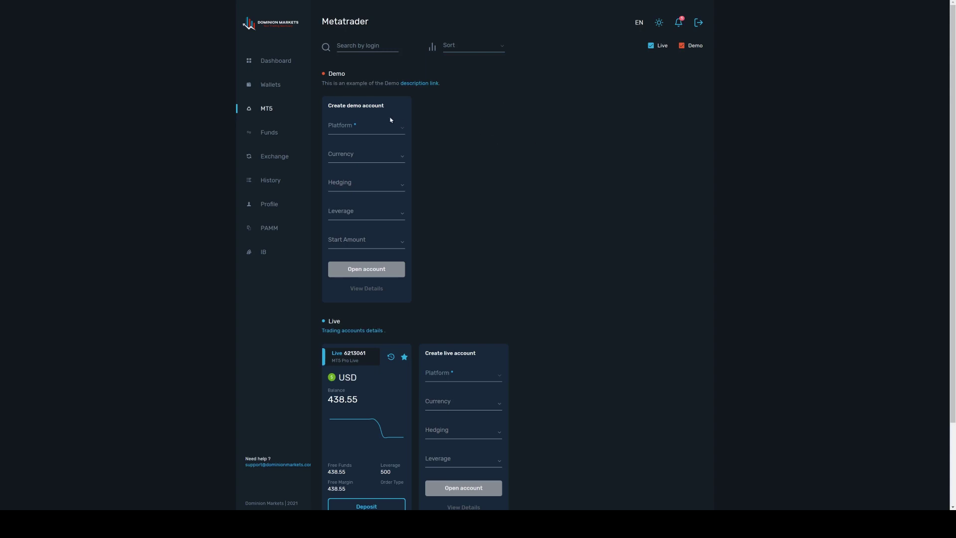
drag(330, 106, 383, 107)
click(443, 121)
click(397, 128)
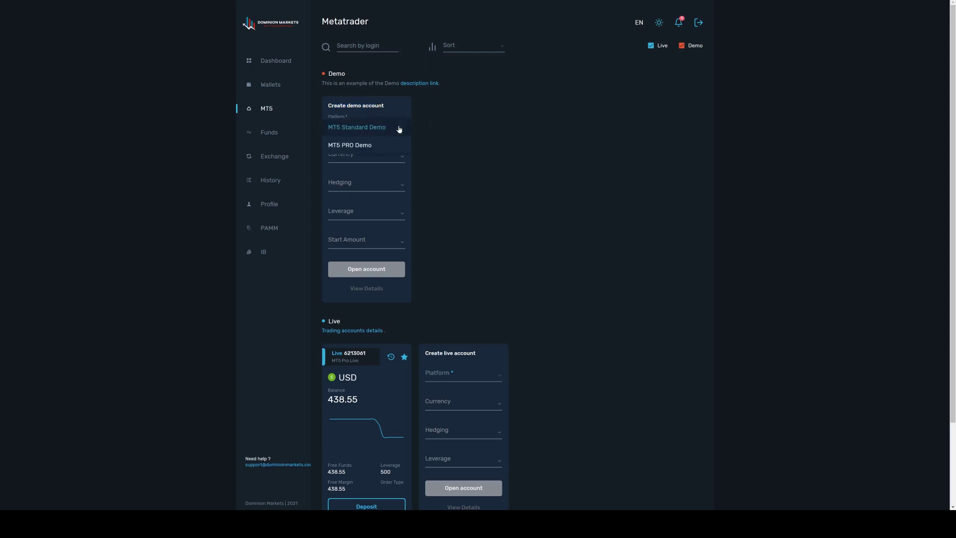
click(358, 145)
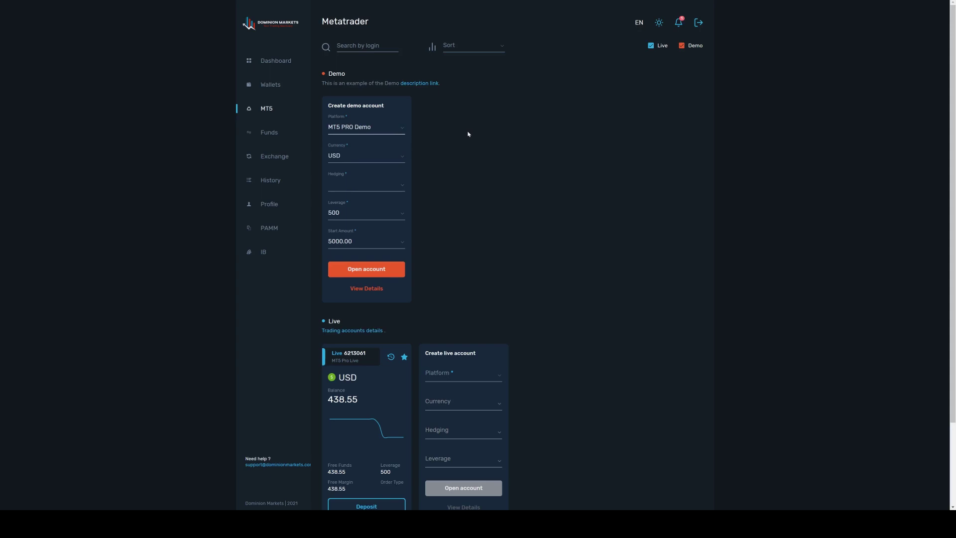
- Choose MT5 Payment Account as the platform in the live account creation form
scroll(468, 134, down, 2)
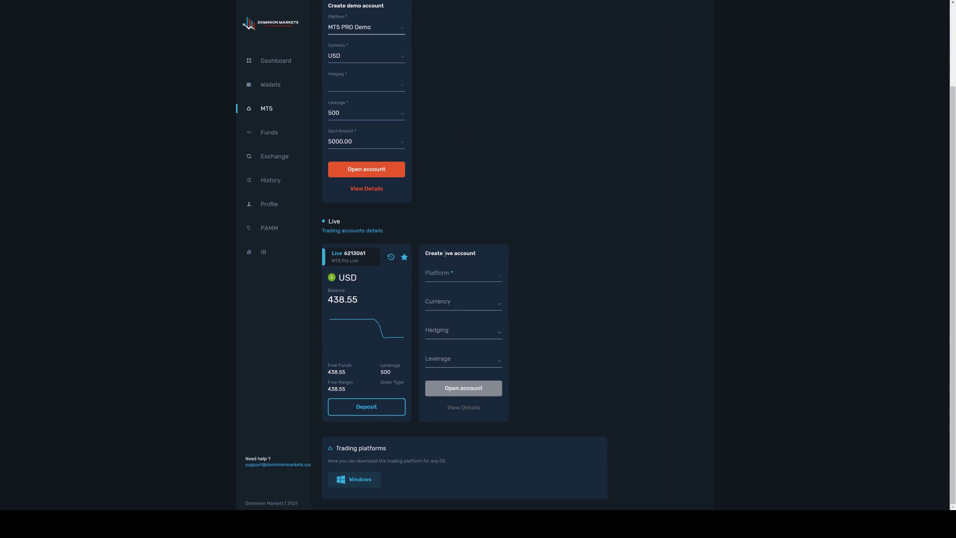
drag(427, 254, 466, 253)
click(555, 262)
click(462, 275)
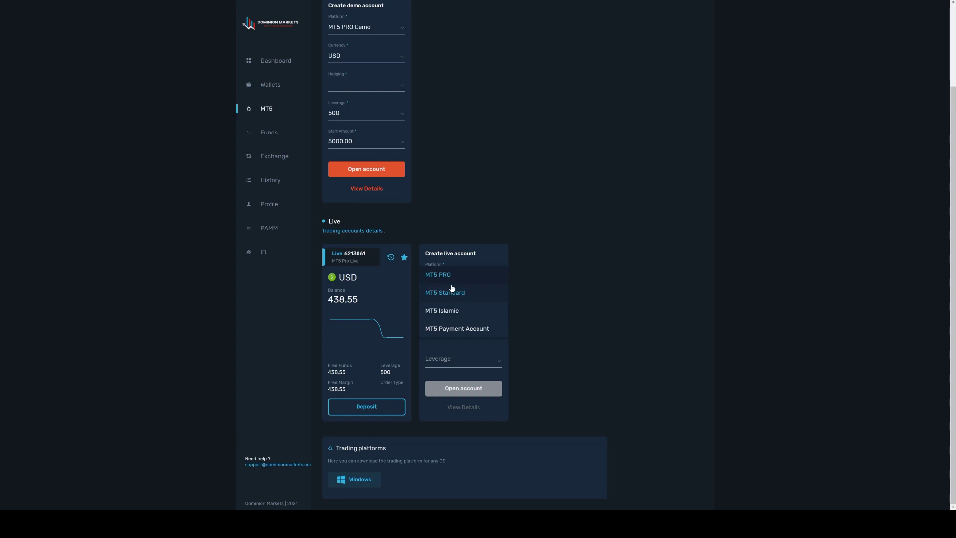
click(461, 330)
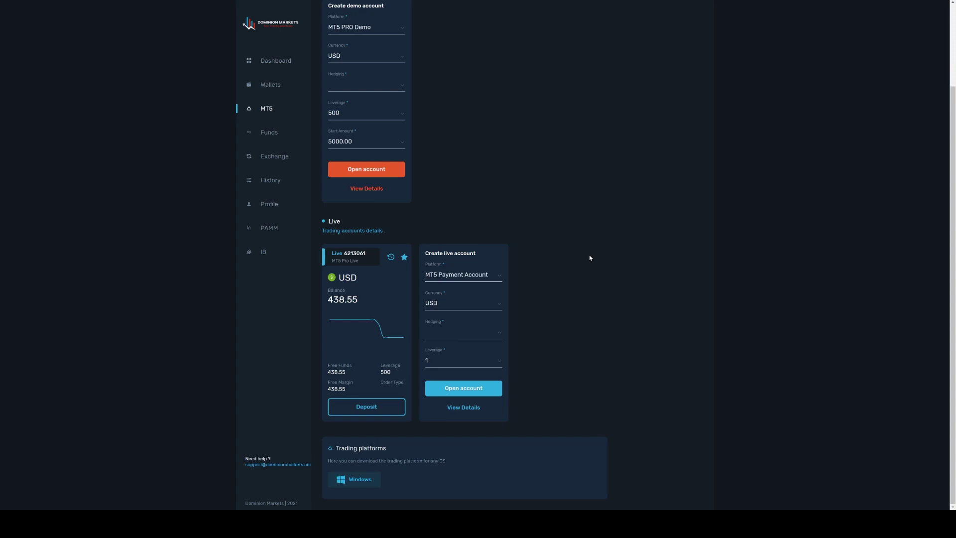
- Set the new live account's platform to MT5 PRO and its currency to USD
click(448, 276)
click(452, 220)
click(437, 304)
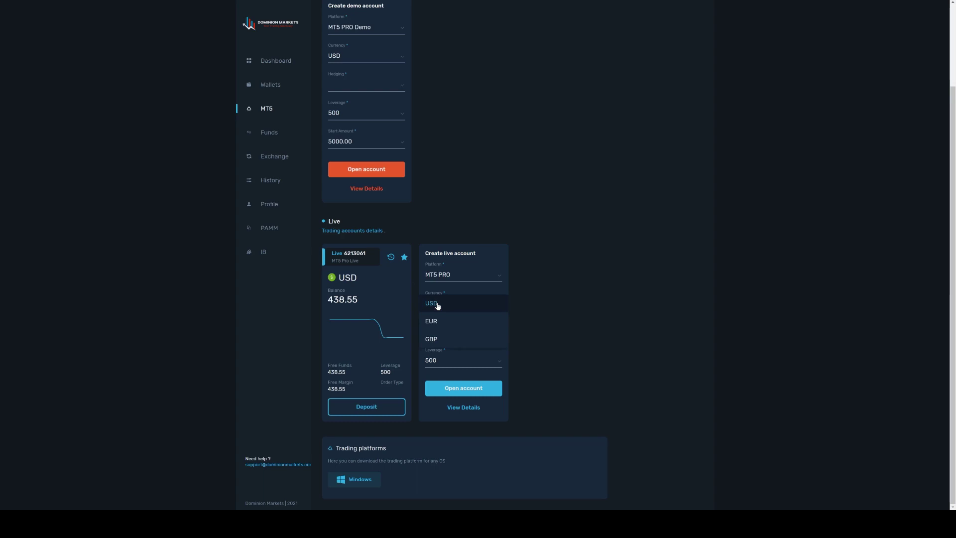
click(437, 304)
click(438, 305)
click(436, 303)
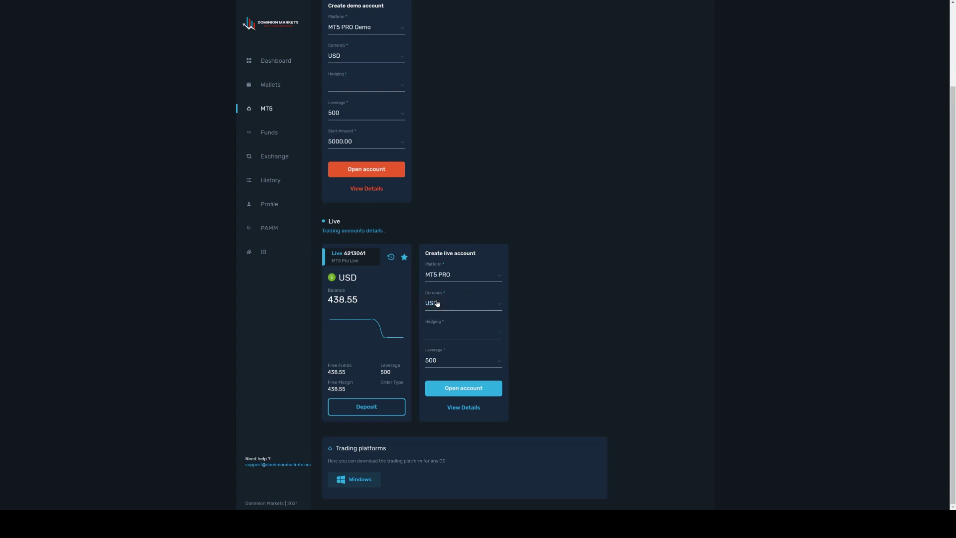
- Check the hedging field, choose leverage 500 and open the MT5 PRO live account
click(486, 335)
click(435, 335)
click(445, 361)
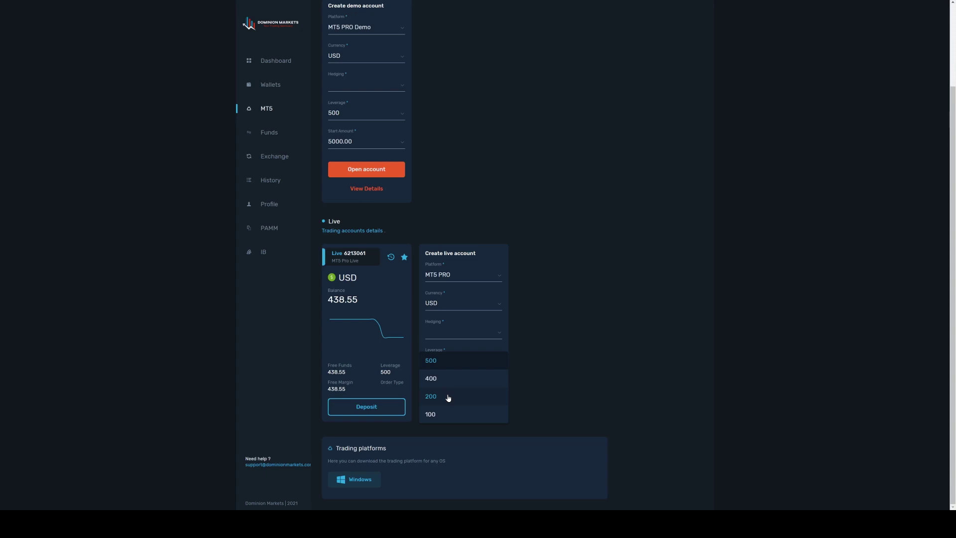
click(445, 362)
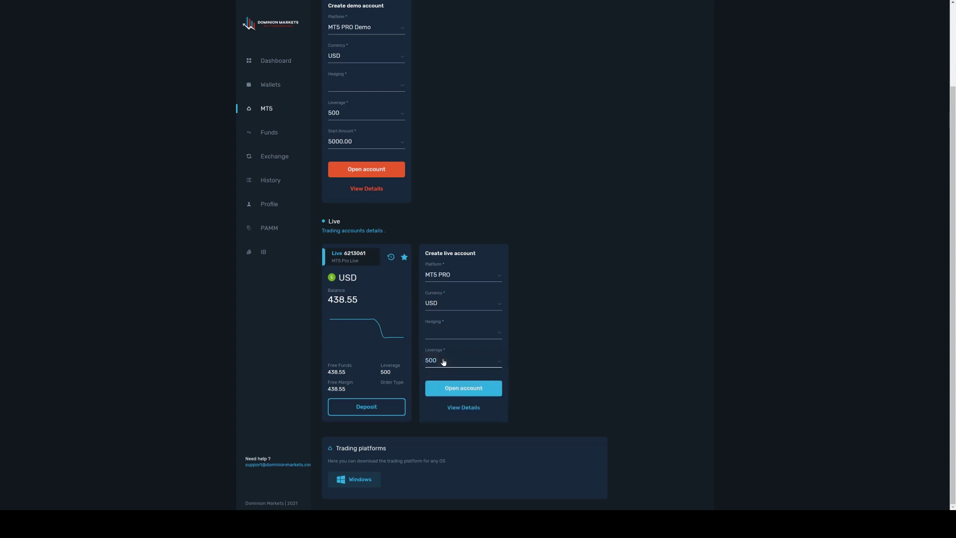
click(463, 390)
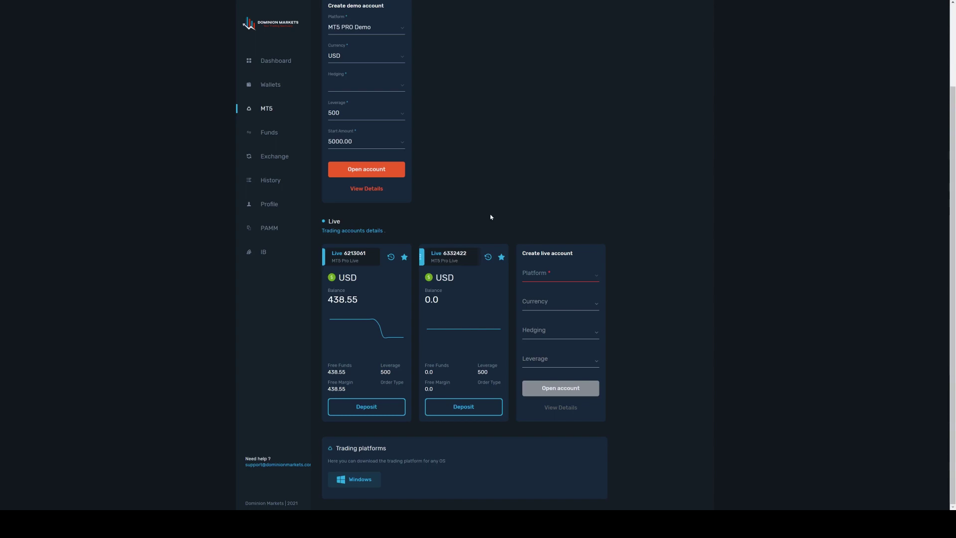
- Open the settings of the zero-balance MT5 Pro live account and check which account types its password reset offers
click(422, 259)
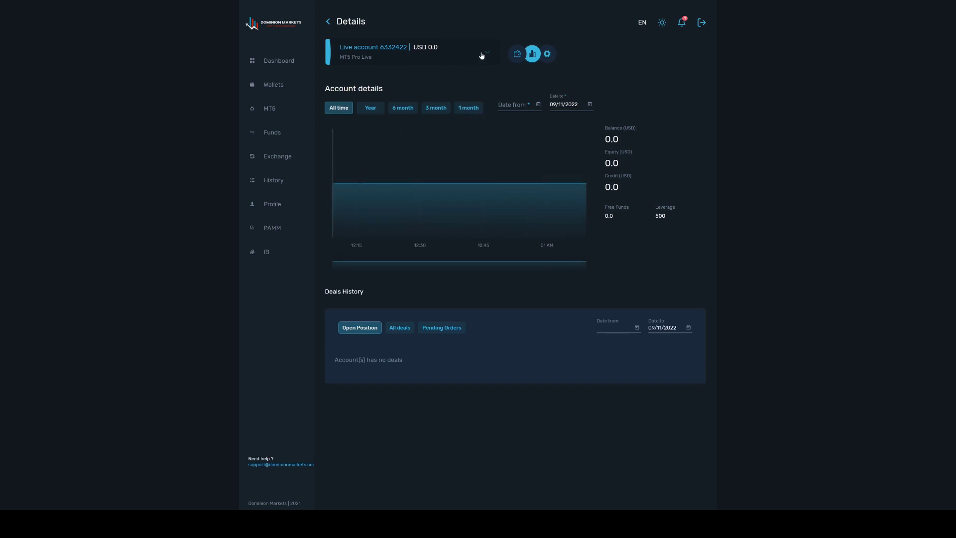
click(547, 54)
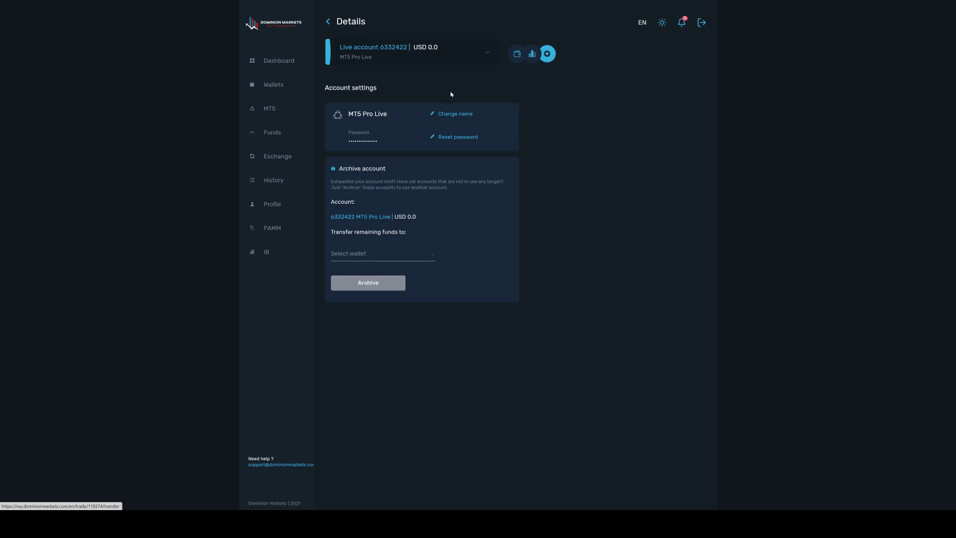
double_click(457, 138)
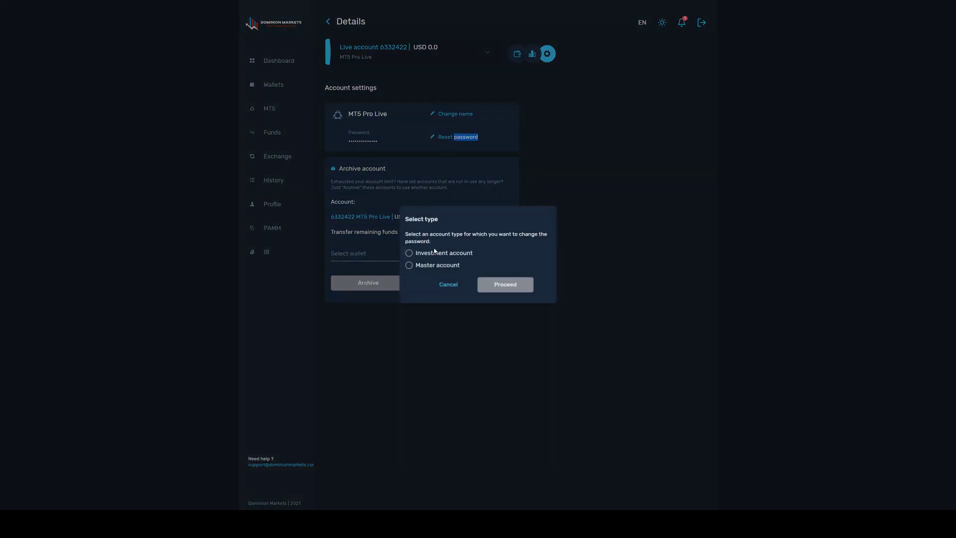
drag(413, 235, 532, 234)
click(470, 235)
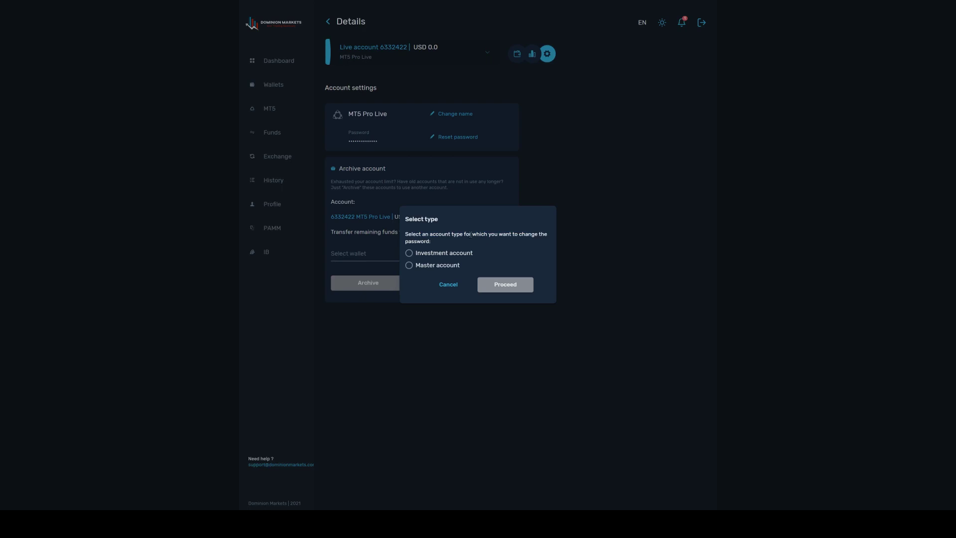
click(449, 286)
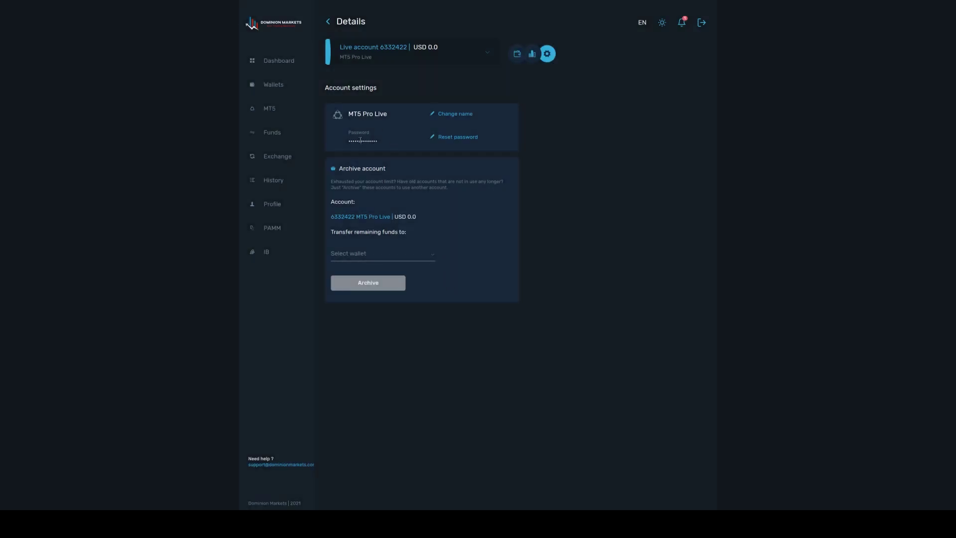
- Try to reset the live account's master password using the custom method setup
click(444, 138)
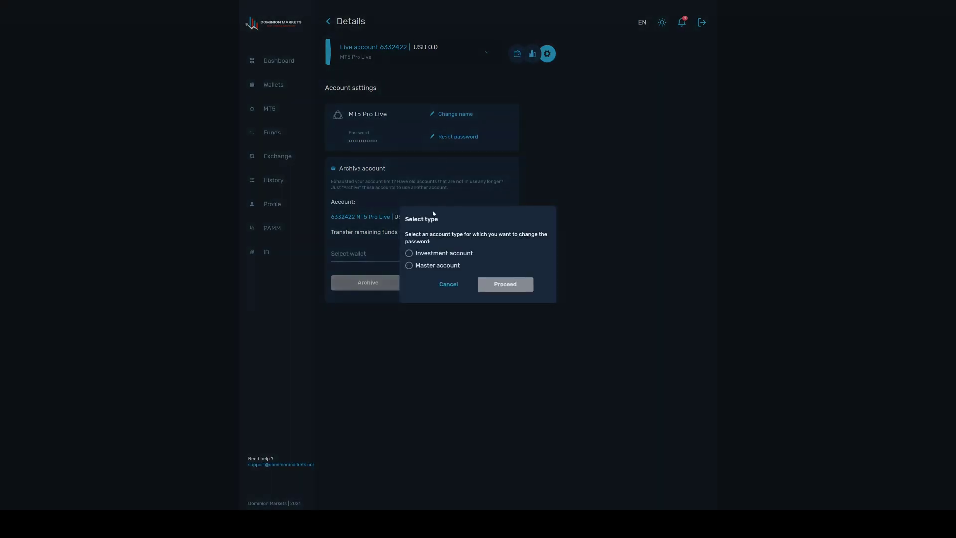
click(419, 267)
click(500, 284)
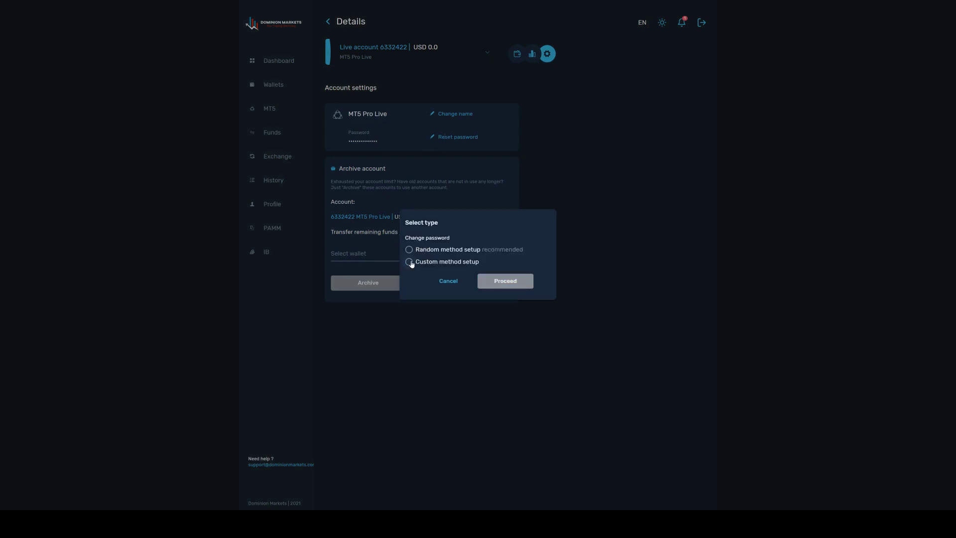
click(409, 263)
click(505, 284)
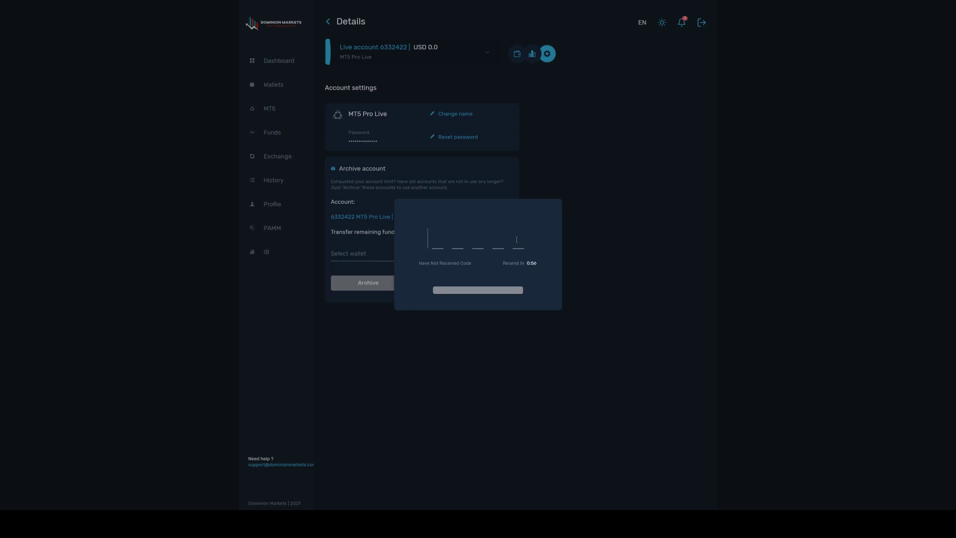
click(603, 220)
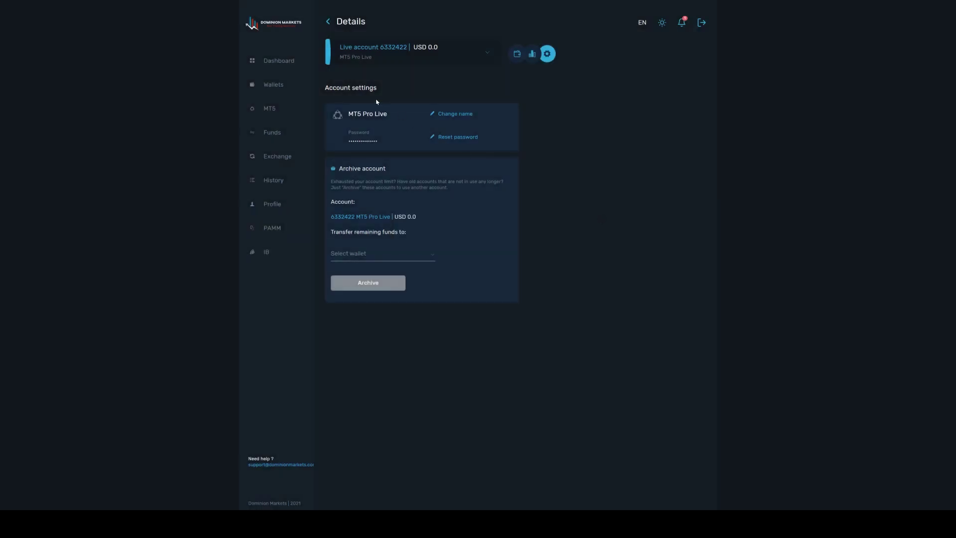
- Start a Bitcoin deposit into the USD wallet and set the amount to pay to 200 USD
click(273, 133)
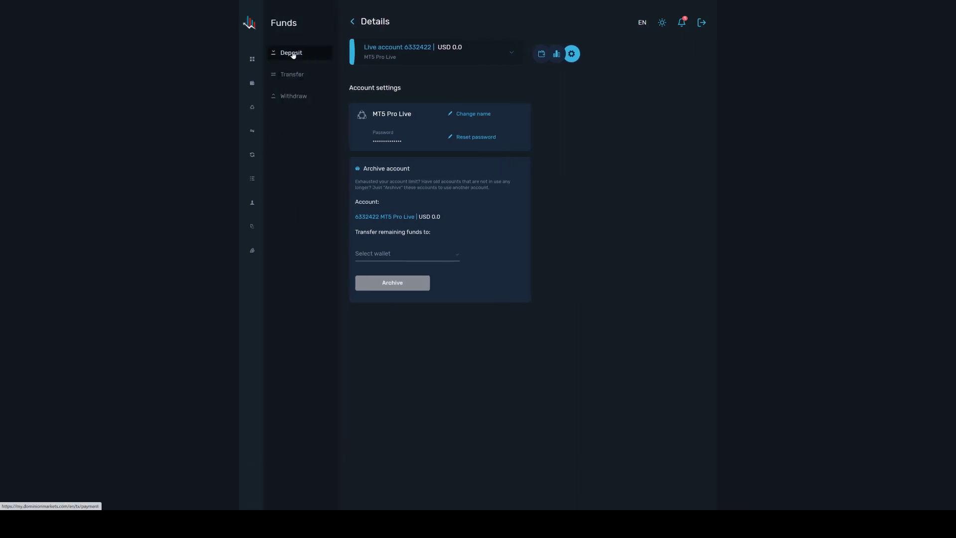
click(292, 55)
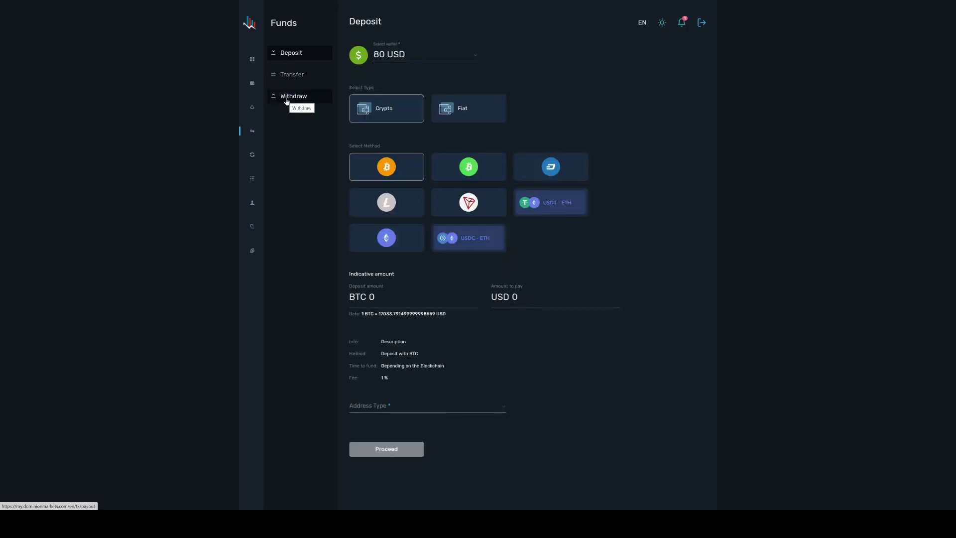
triple_click(585, 95)
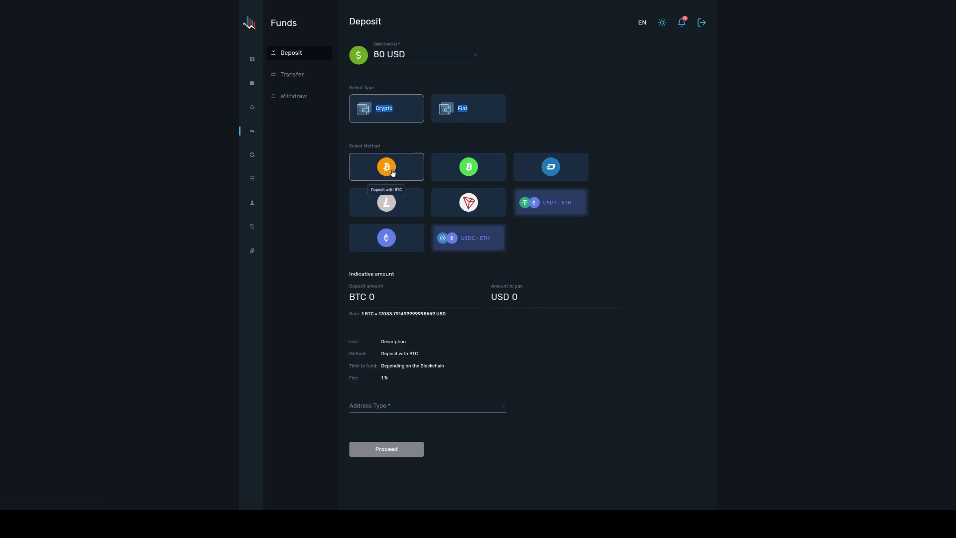
click(391, 293)
double_click(515, 297)
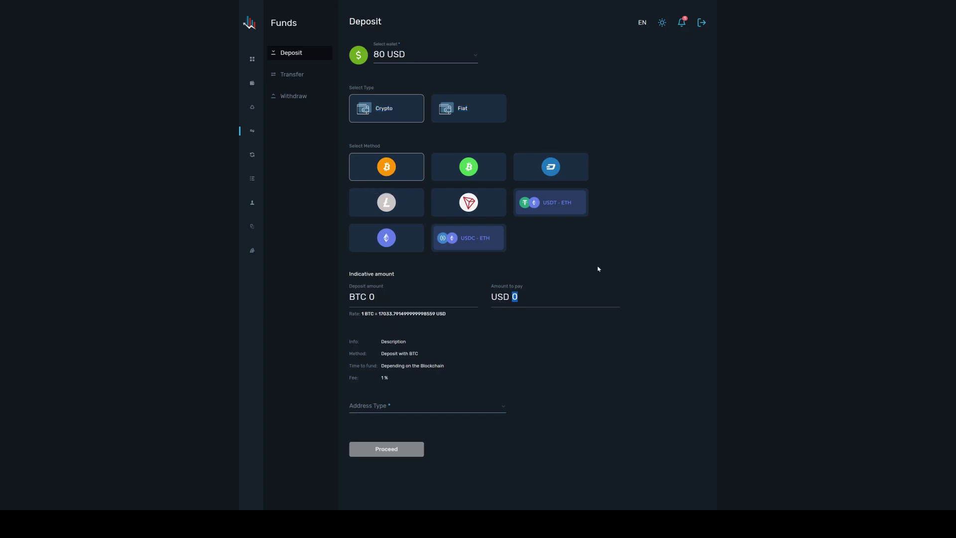
text(200)
- Choose p2sh-segwit (Default) as the address type, proceed with the deposit and select the provided BTC address
click(373, 406)
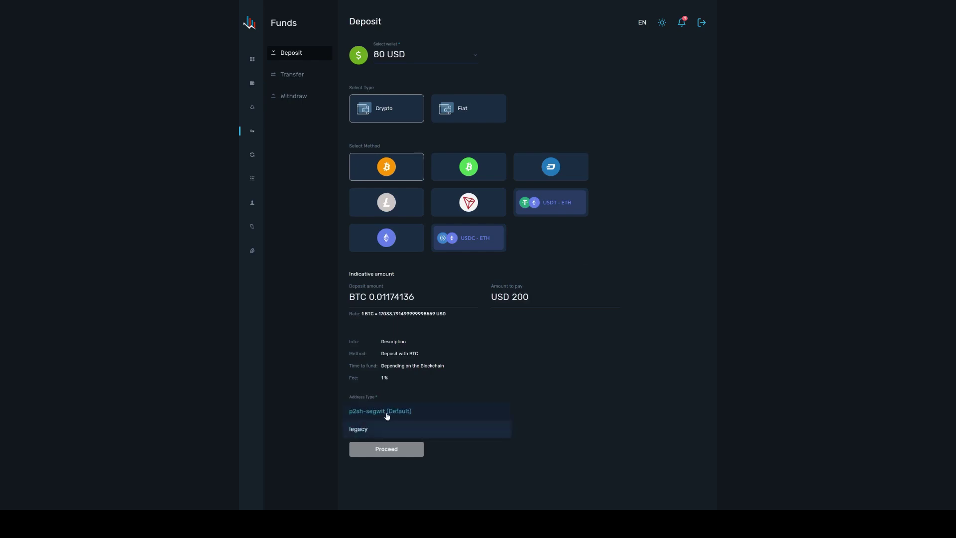
click(387, 415)
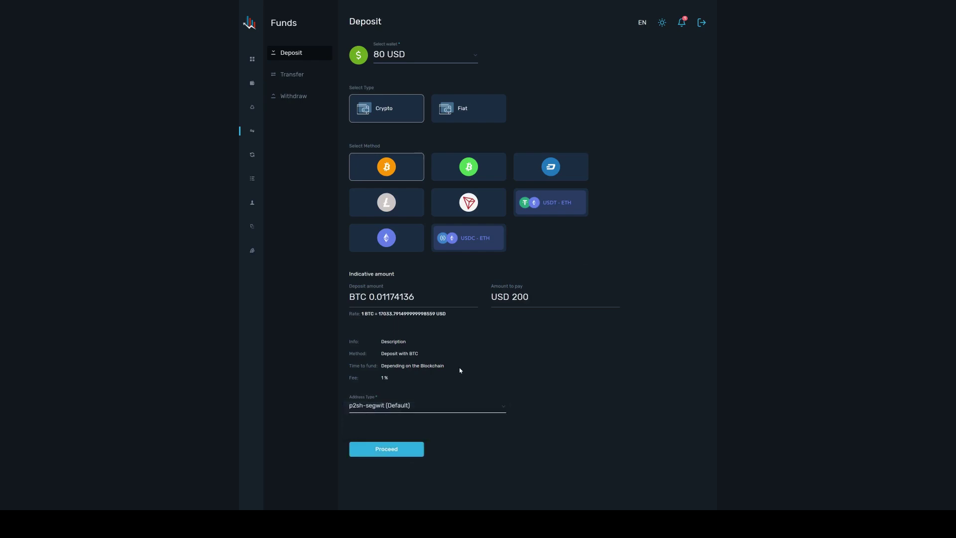
click(390, 451)
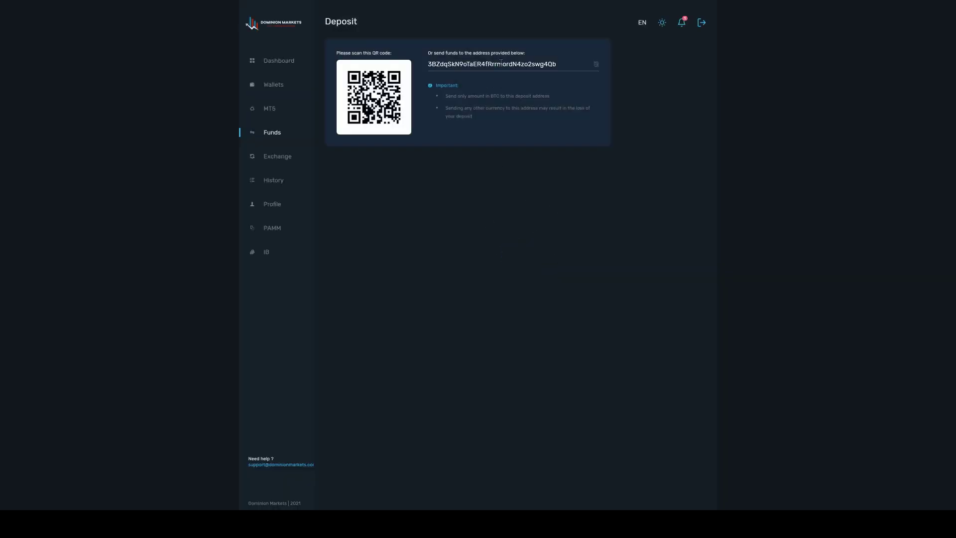
double_click(500, 63)
click(500, 64)
double_click(500, 63)
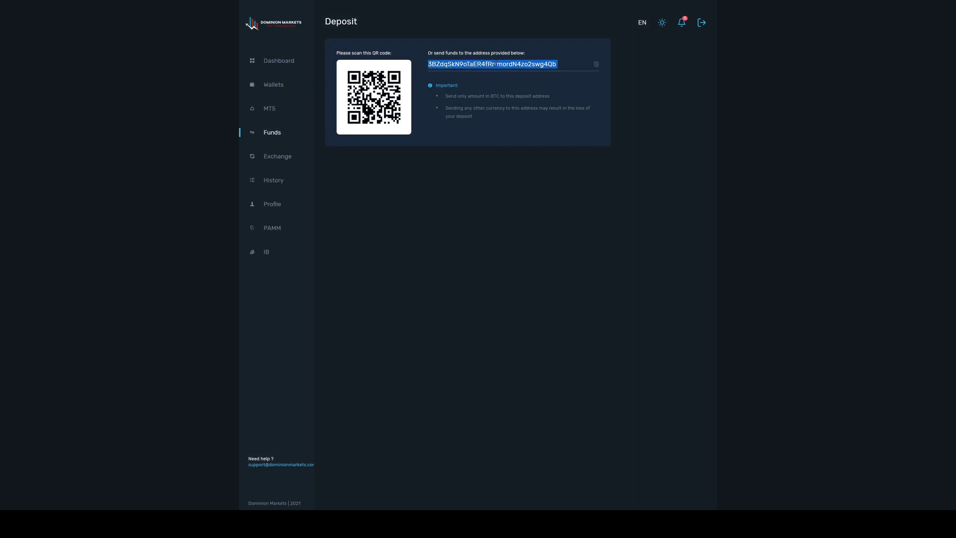
- Look over the wallets and go to the live accounts on the MT5 page
click(267, 132)
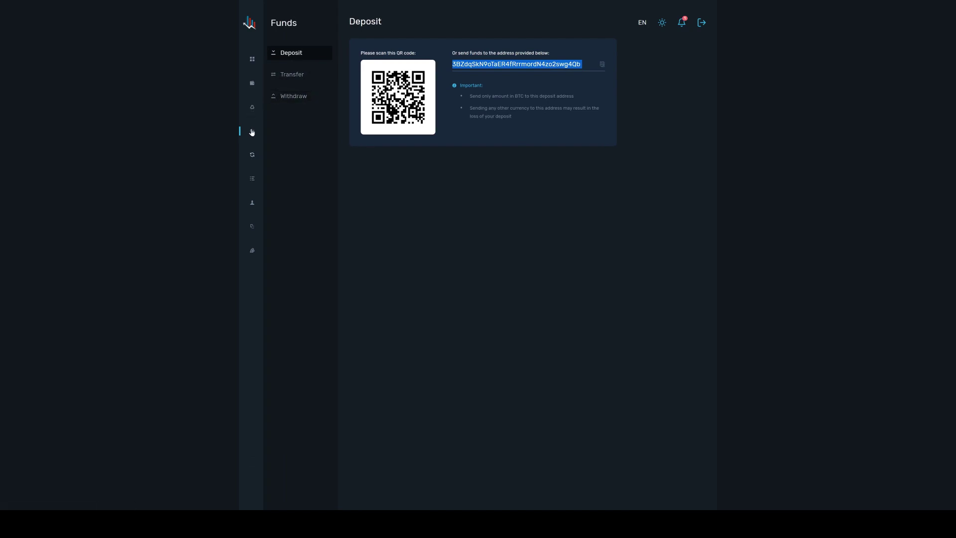
click(254, 83)
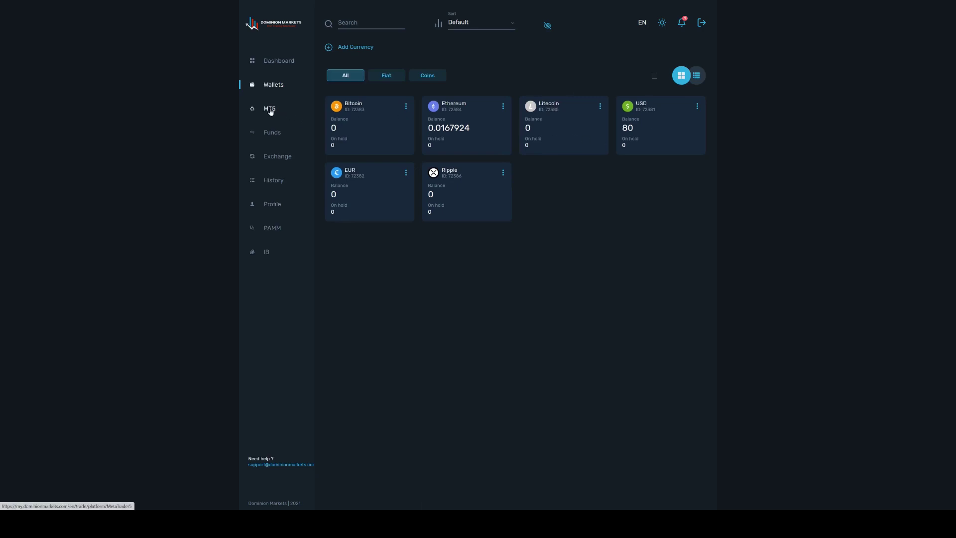
click(270, 109)
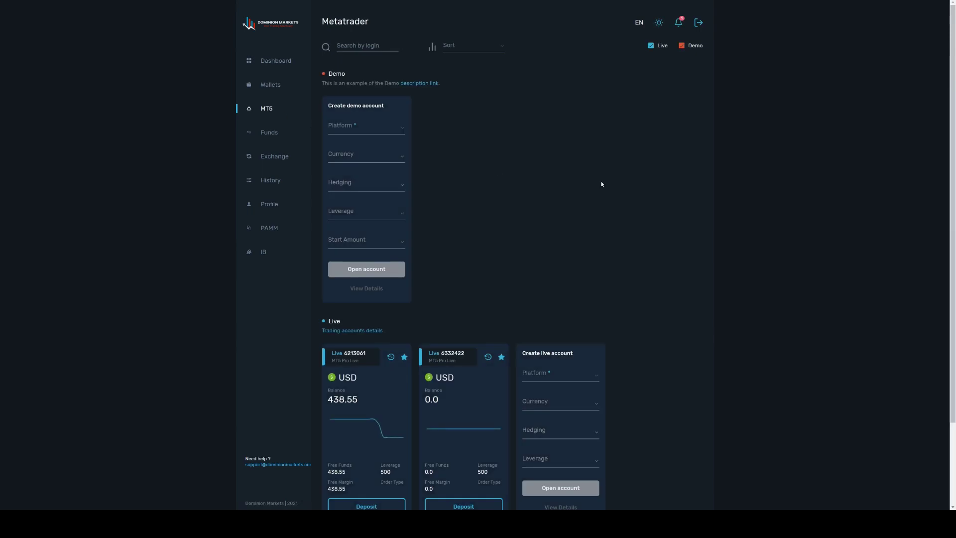
scroll(601, 184, down, 2)
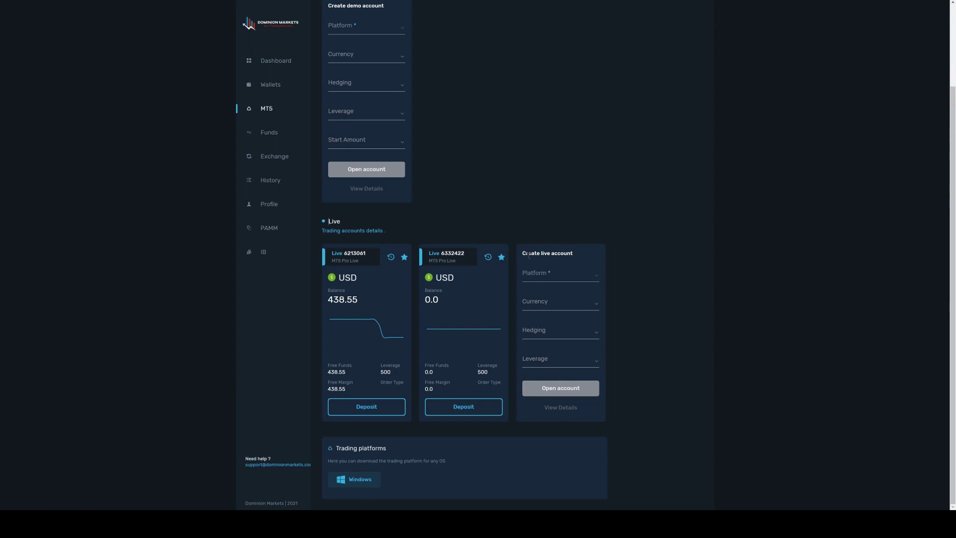
- Open a new live account with MT5 Payment Account as its platform
click(548, 275)
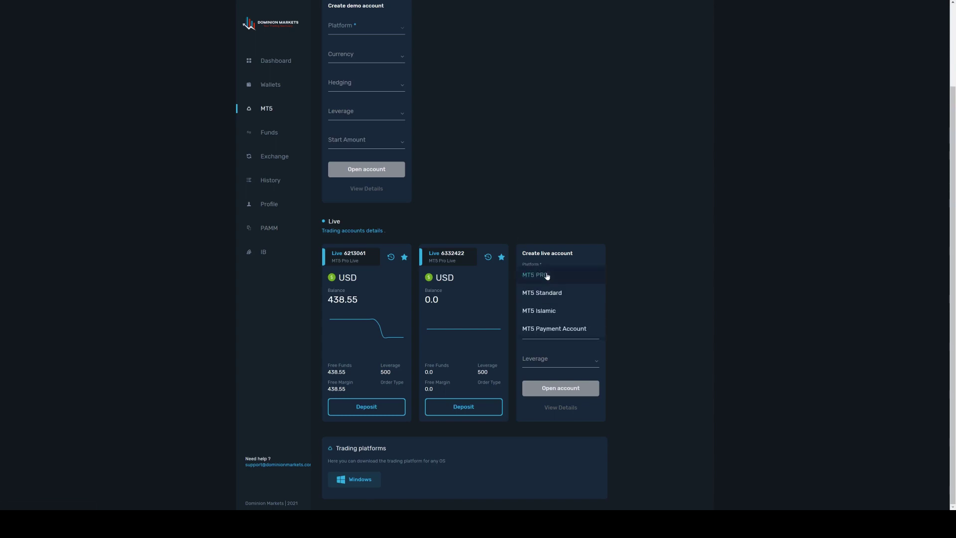
click(540, 329)
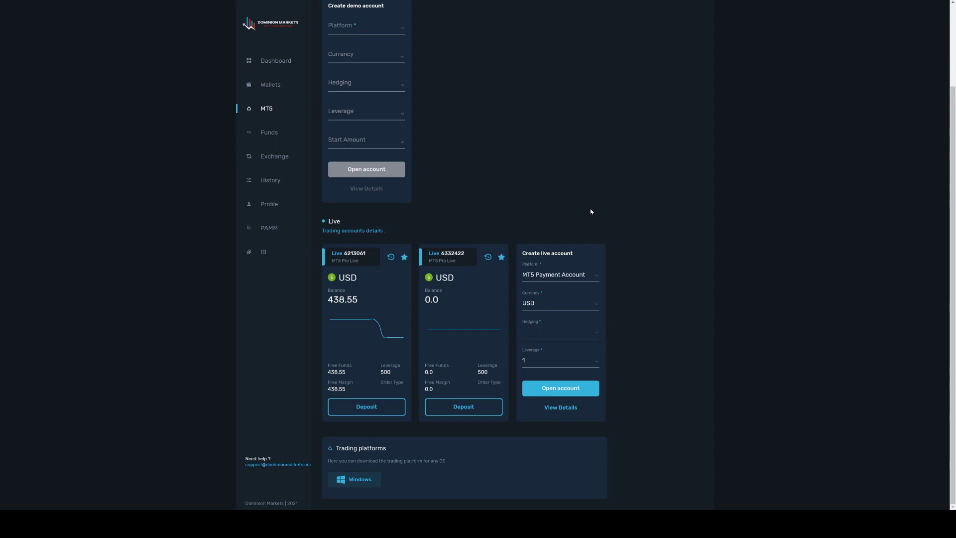
click(557, 387)
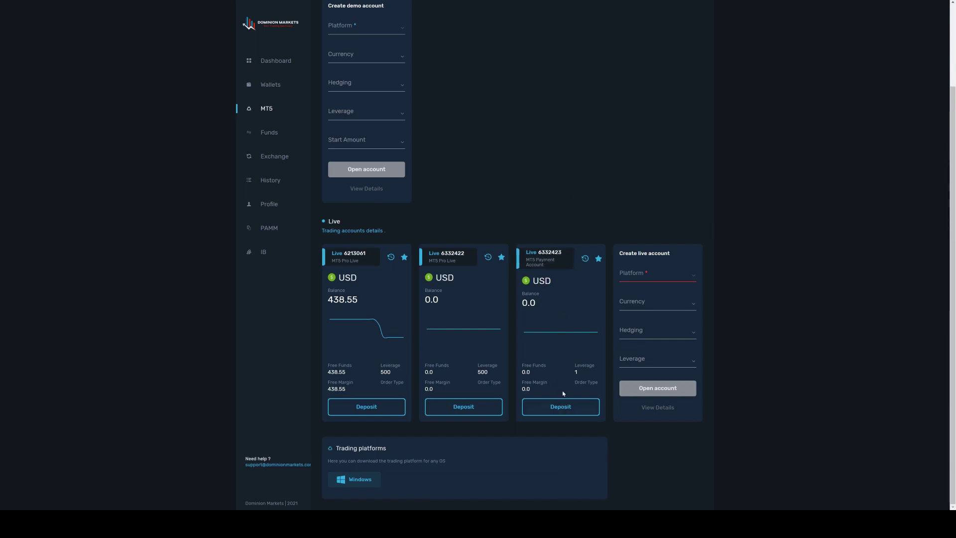
scroll(570, 153, up, 1)
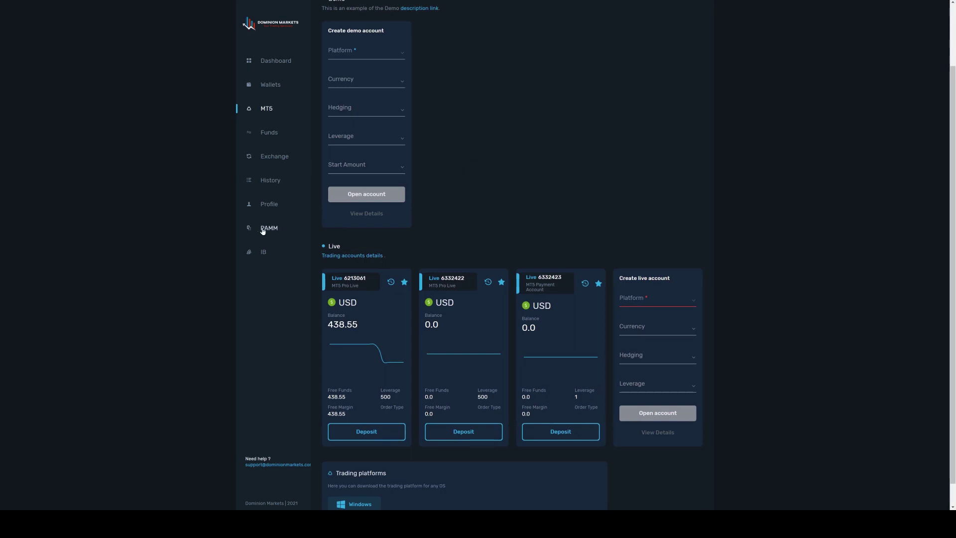
scroll(598, 150, down, 1)
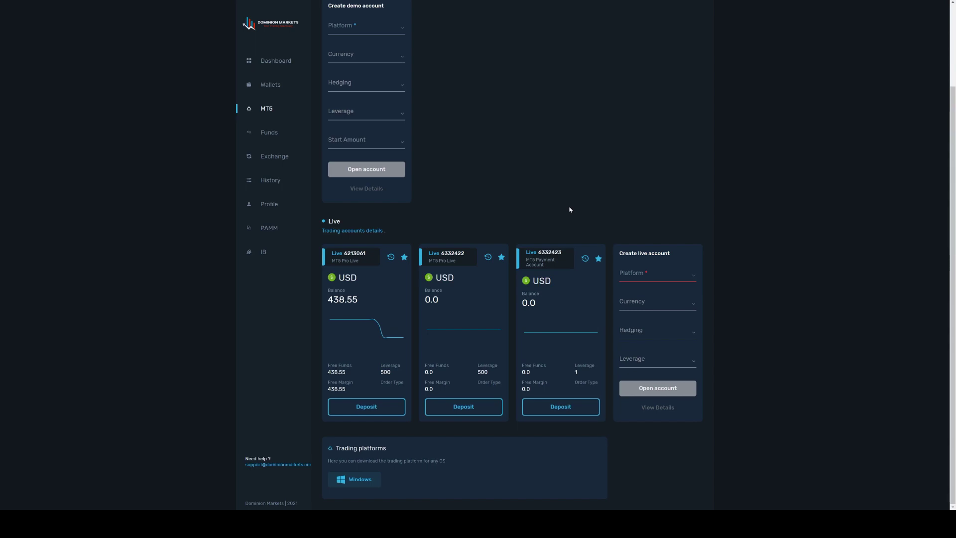
- Transfer 50 USD from the fiat USD wallet to the new MT5 Payment Account
click(564, 411)
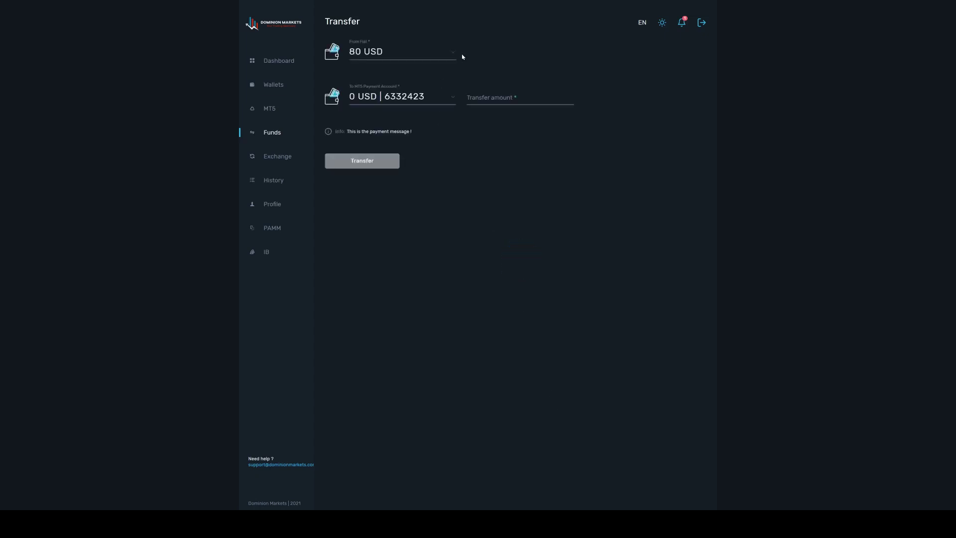
click(448, 54)
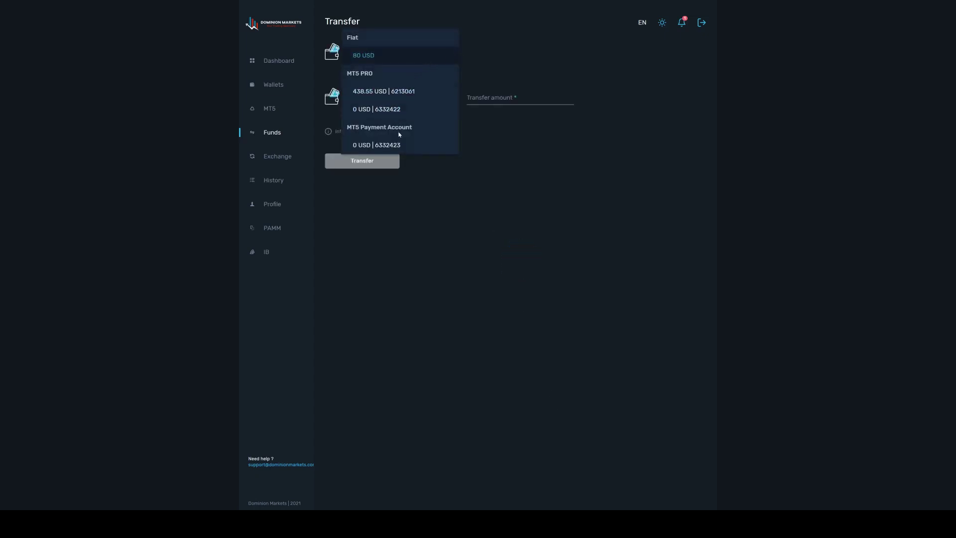
click(521, 41)
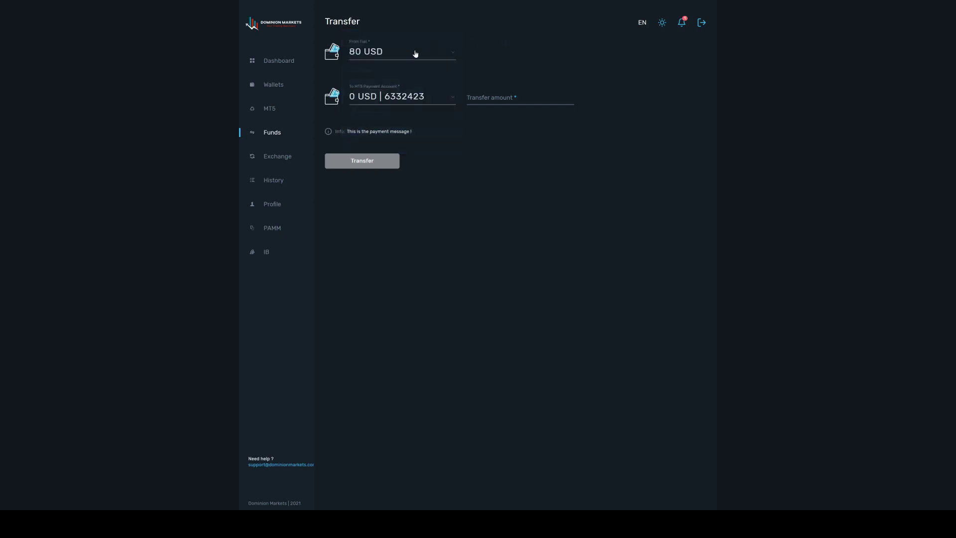
click(416, 53)
click(369, 54)
click(504, 99)
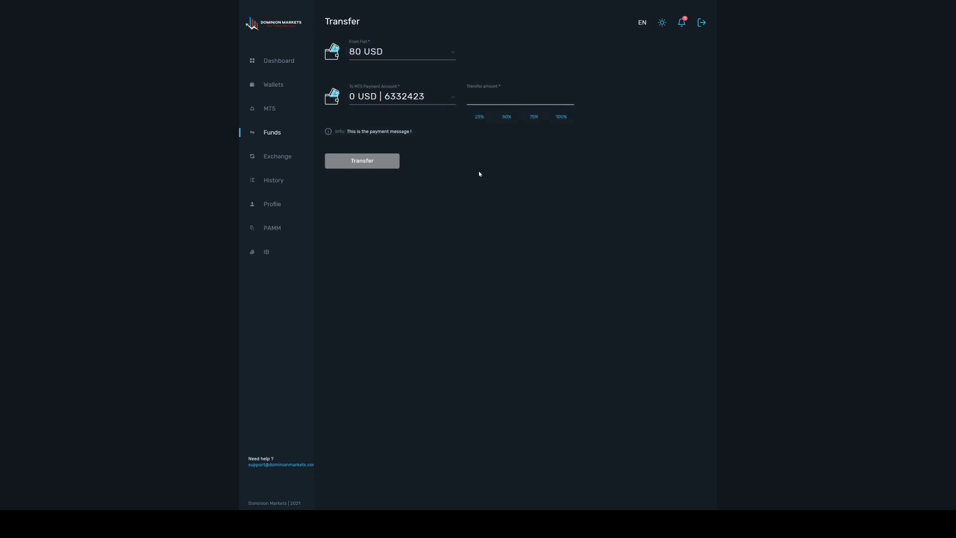
text(50)
click(362, 161)
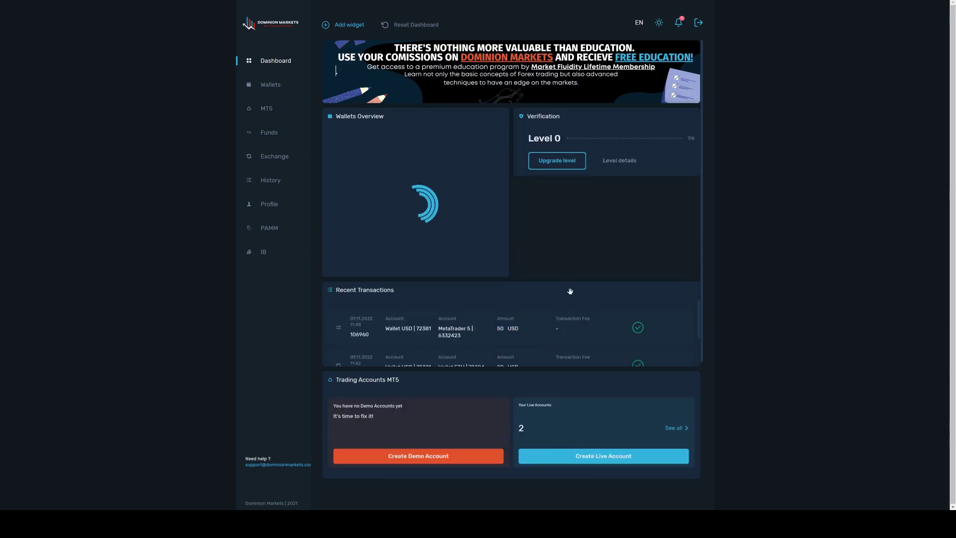
- Check the transfer in the recent transactions and the payment account's balance on the MT5 page
scroll(586, 317, down, 2)
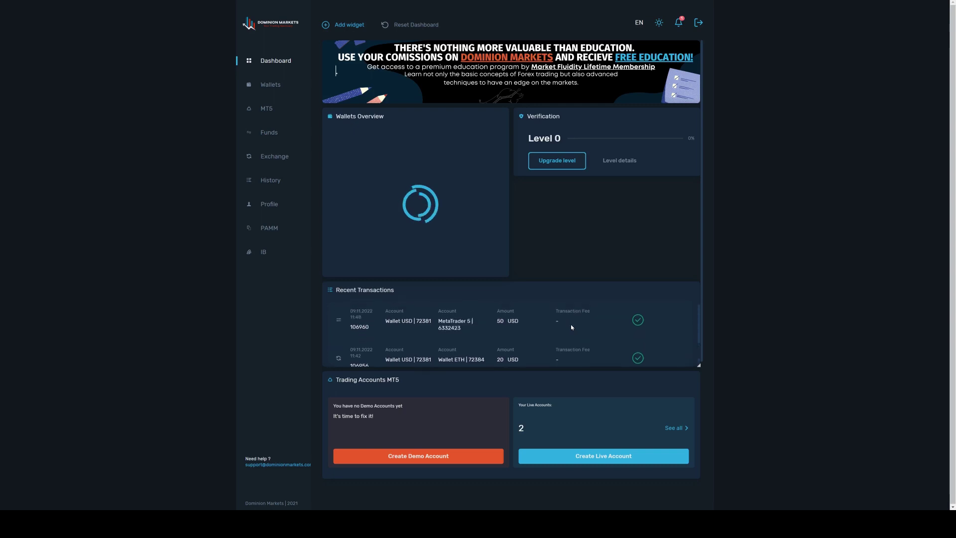
click(265, 110)
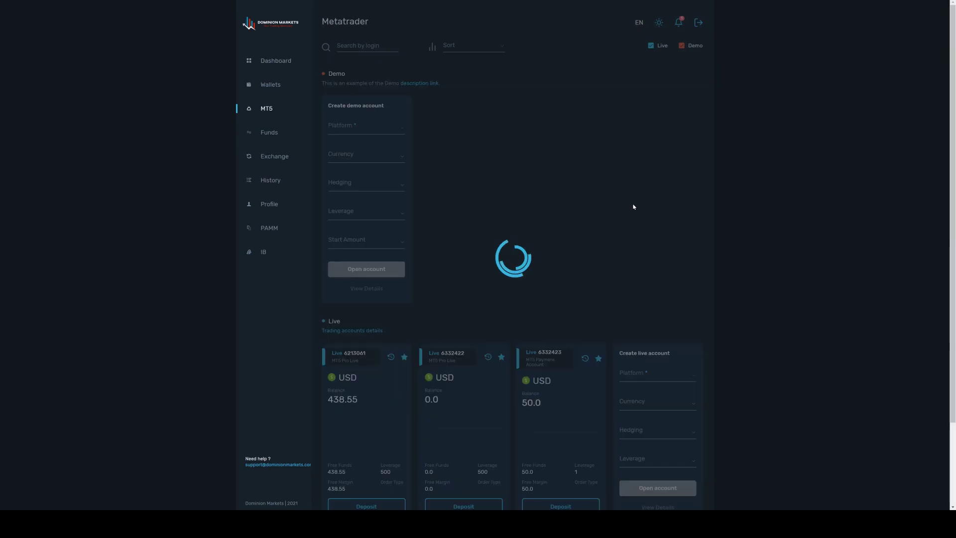
scroll(634, 207, down, 1)
scroll(542, 254, down, 1)
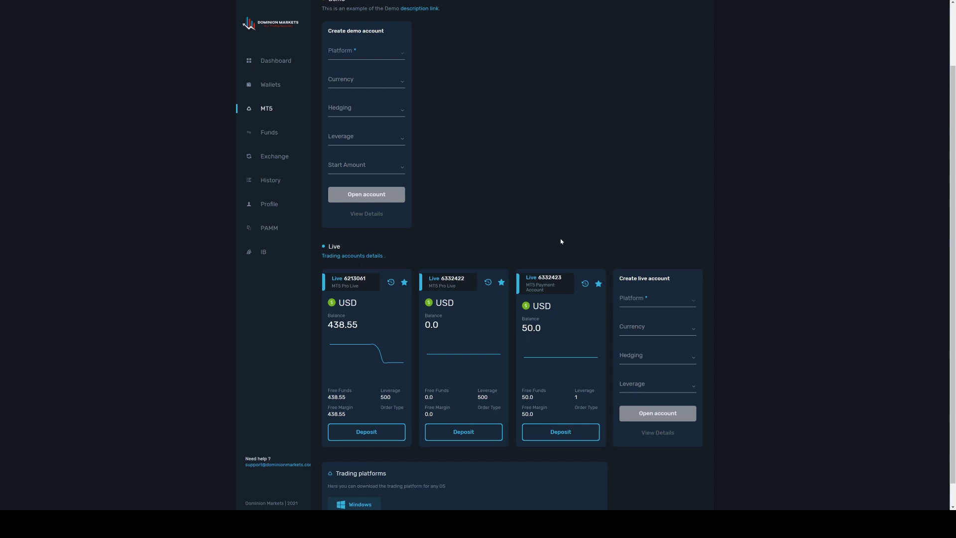
- Open the PAMM dashboard from the client area
scroll(561, 241, up, 2)
click(264, 133)
click(268, 229)
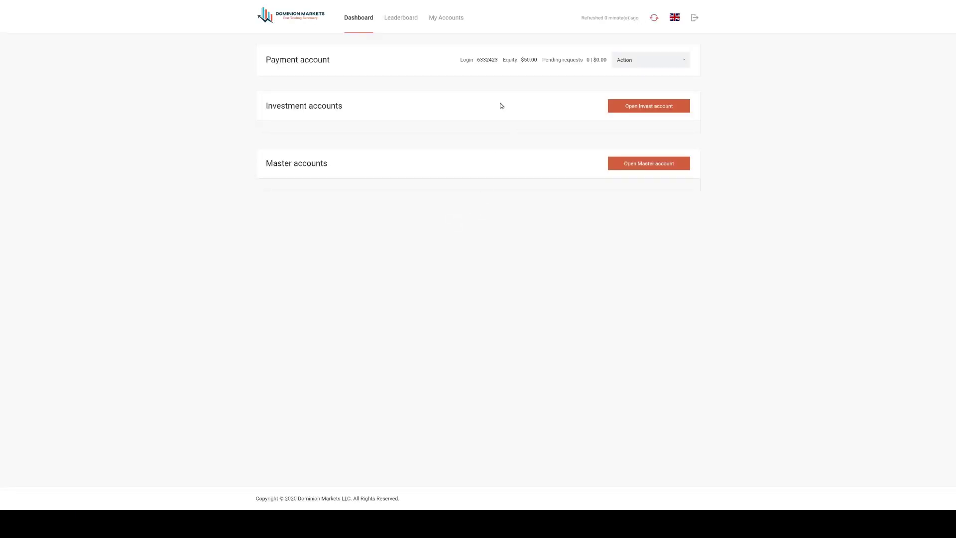
- Review the payment account's login and equity and the Master accounts section on the PAMM dashboard
double_click(482, 59)
double_click(529, 60)
click(529, 59)
drag(264, 166, 337, 167)
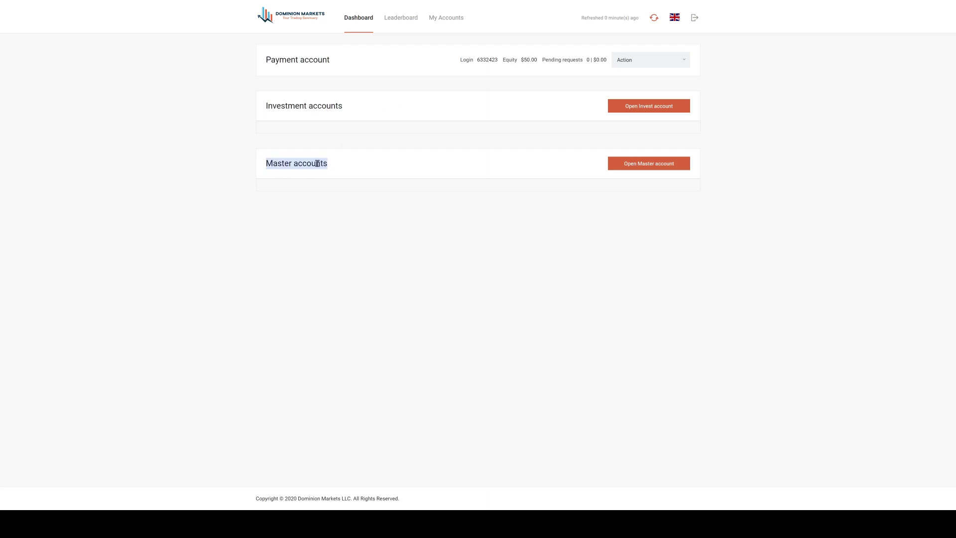
click(317, 163)
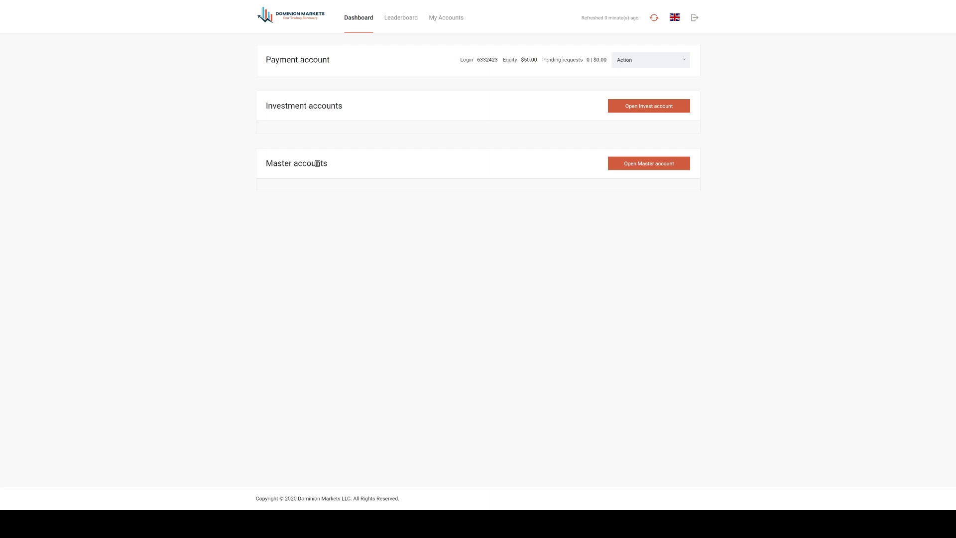
- Start creating a master account and set its account type to Social Trading
click(643, 166)
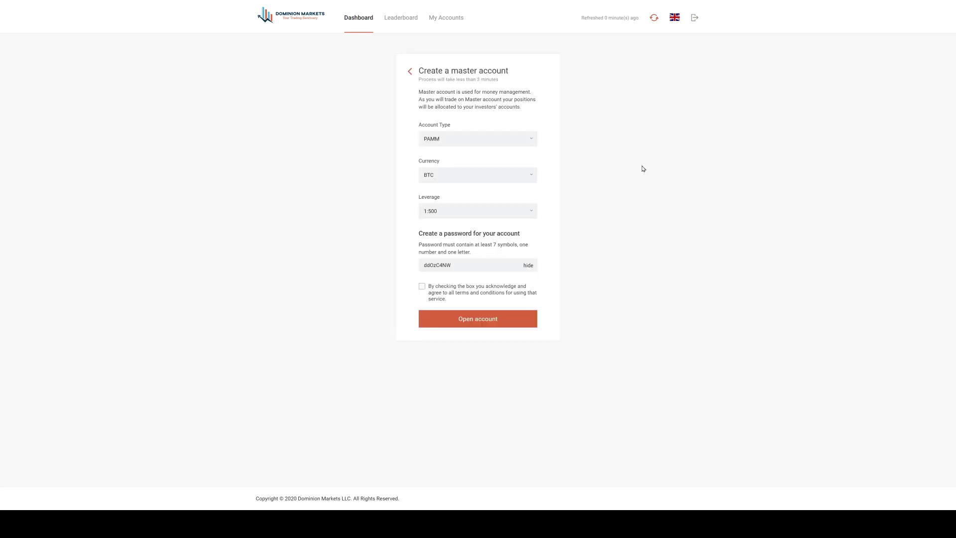
click(478, 141)
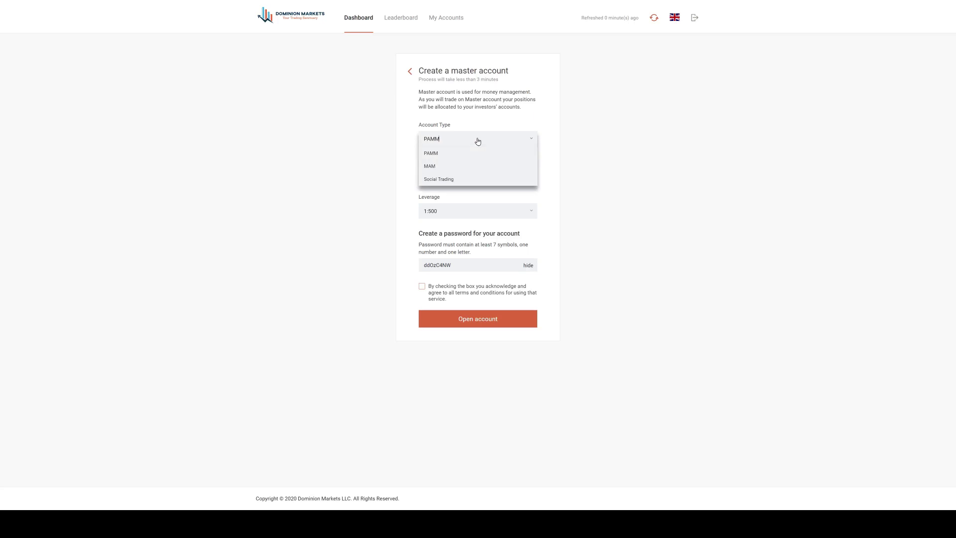
click(442, 180)
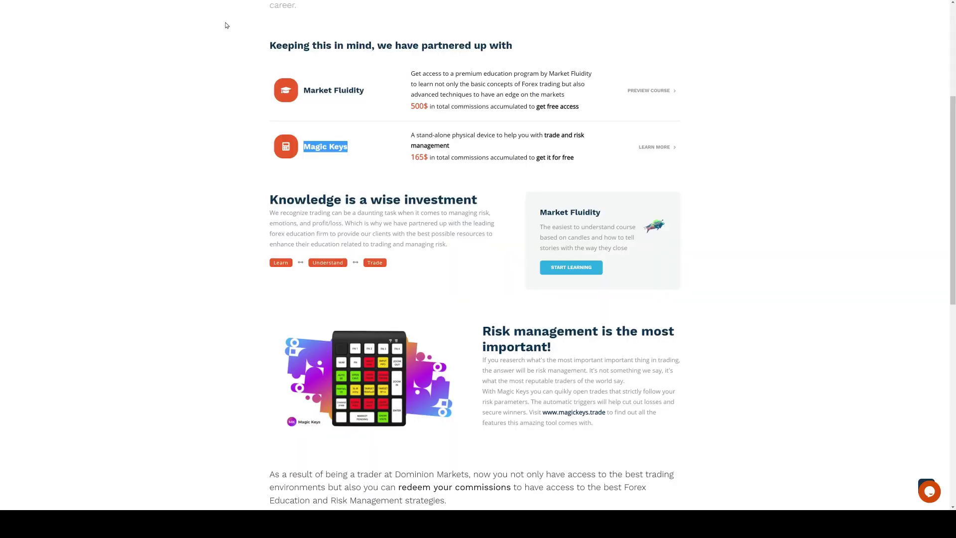
- Switch to the Dominion Markets website and skim the Leaderboard and Social Trading guide on opening investment and master accounts
scroll(287, 60, up, 1)
mouse_move(455, 19)
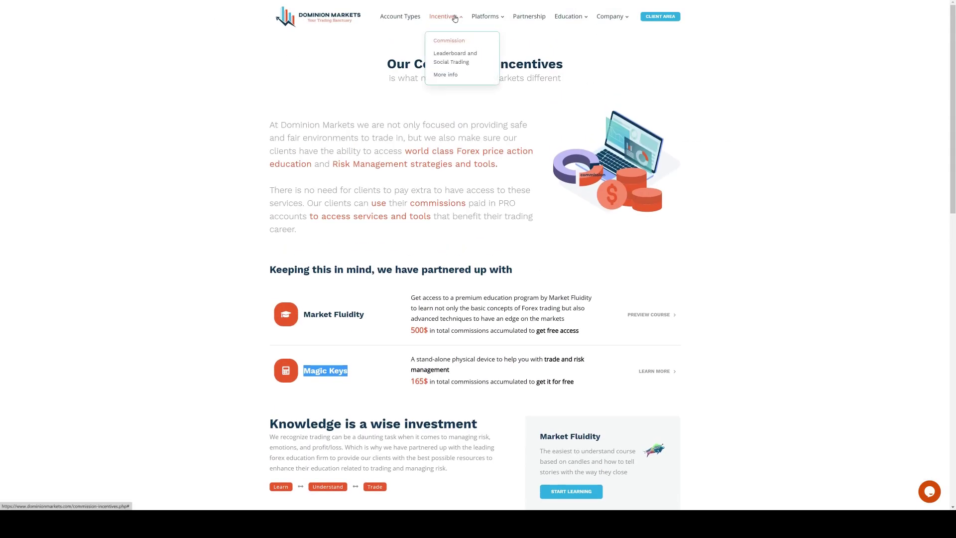
click(451, 63)
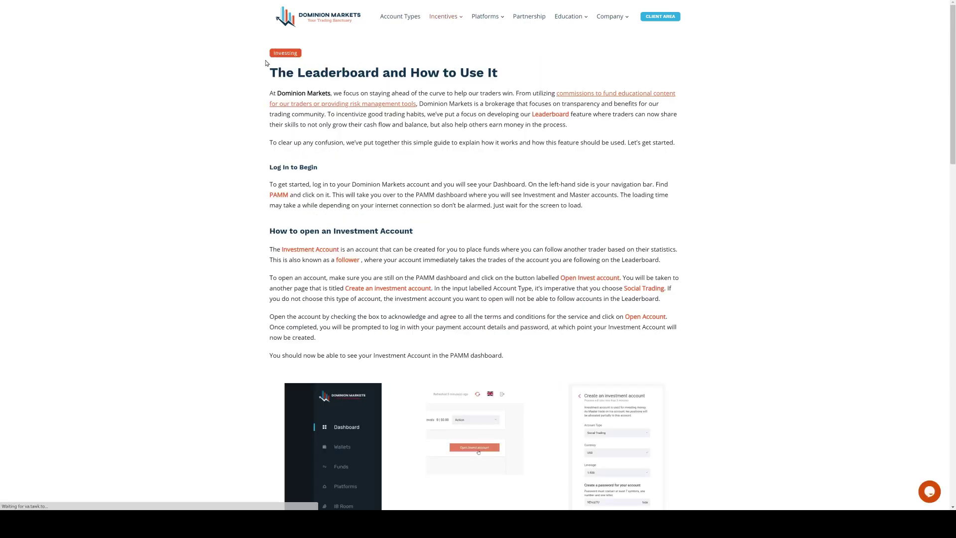
scroll(271, 57, down, 7)
scroll(267, 63, down, 8)
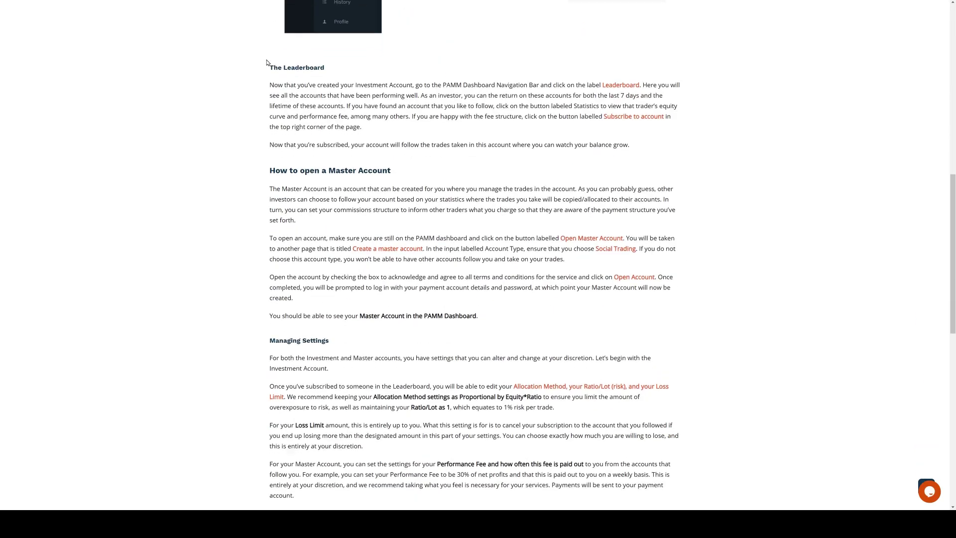
scroll(268, 62, up, 5)
scroll(267, 63, up, 2)
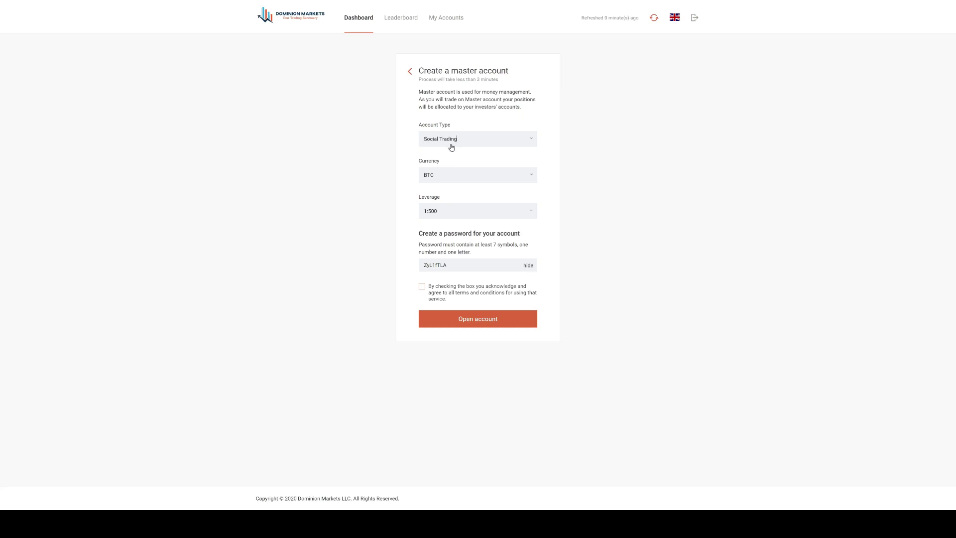
- Set the master account's currency to USD, keep 1:500 leverage, accept the terms and open the account
click(533, 177)
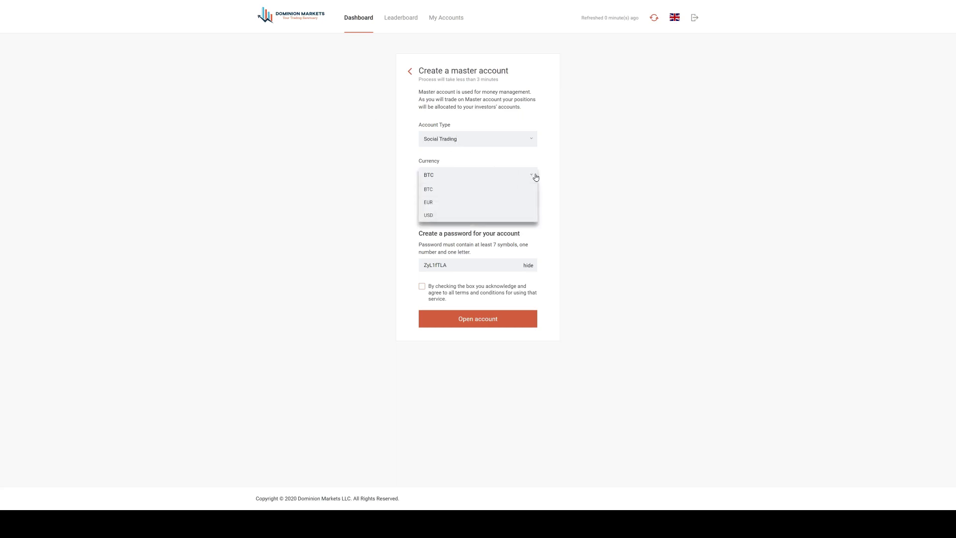
click(438, 215)
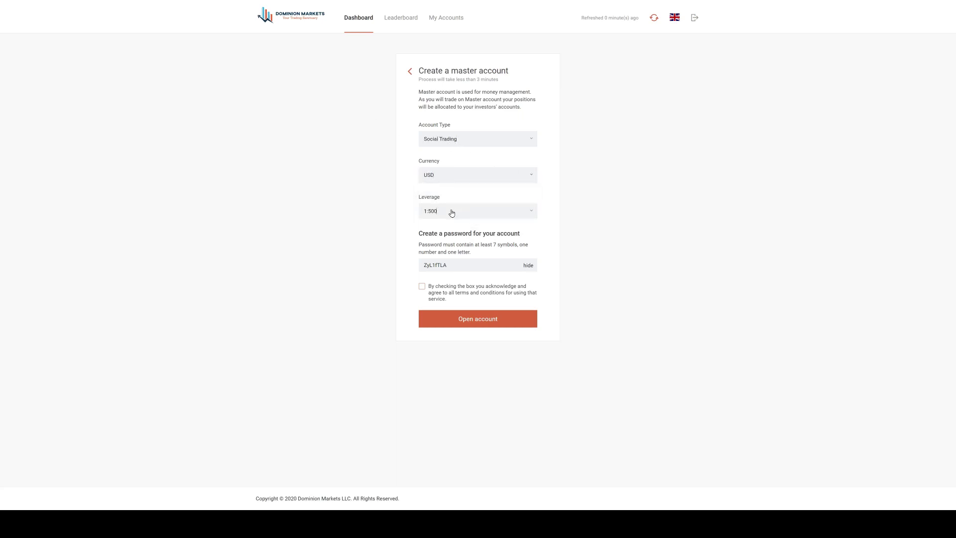
click(452, 213)
click(451, 213)
click(462, 264)
double_click(438, 263)
click(423, 288)
click(473, 320)
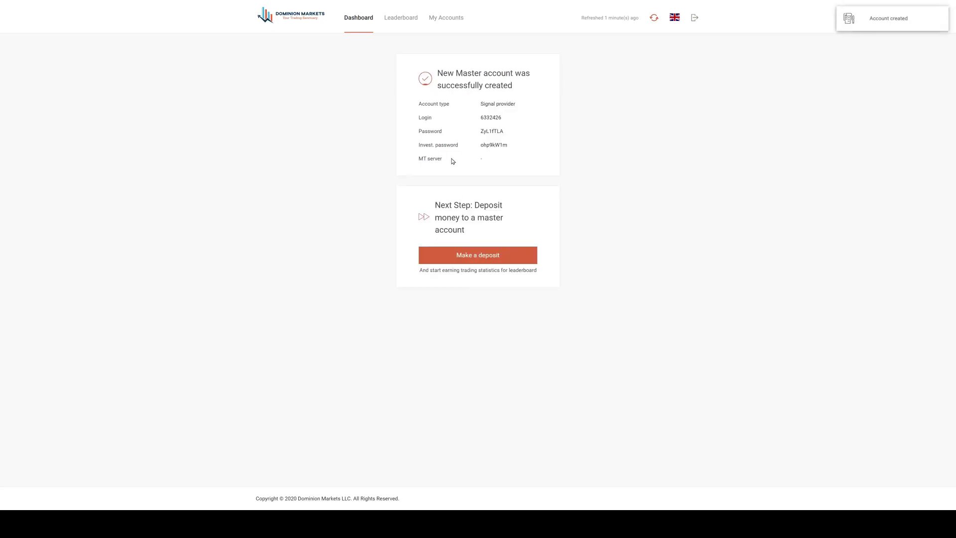
- Review the new master account's login, password and suggested next step
double_click(484, 118)
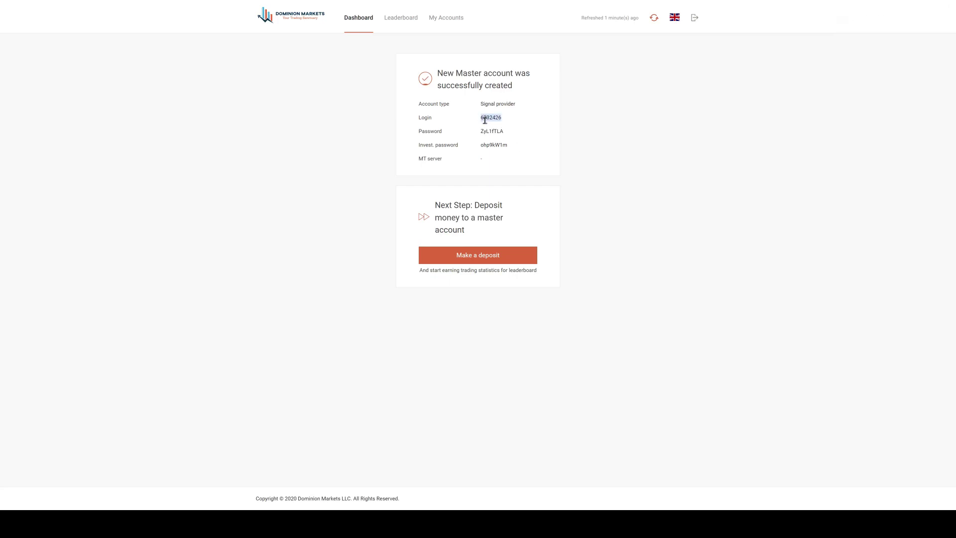
double_click(494, 131)
drag(475, 217, 516, 232)
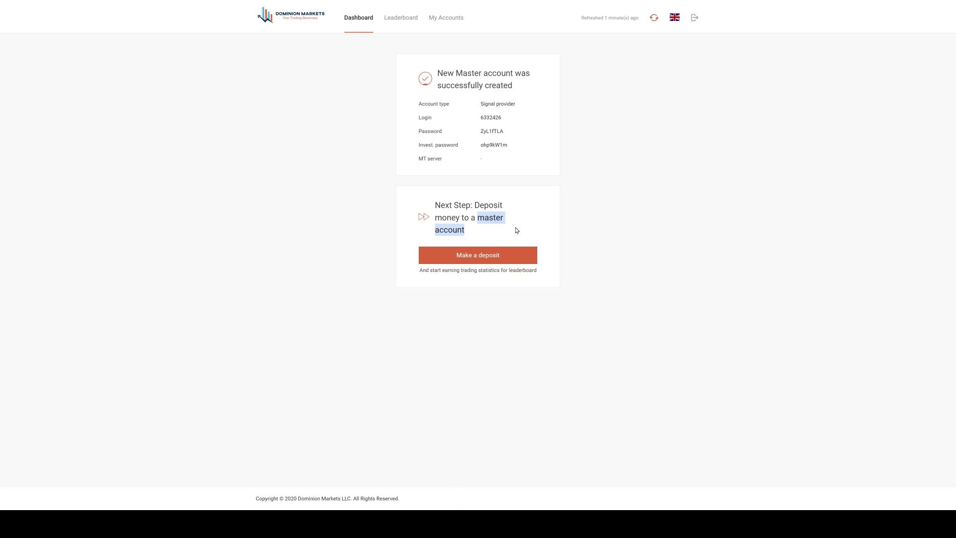
- Deposit 20 USD from the payment account into the new master account
click(481, 261)
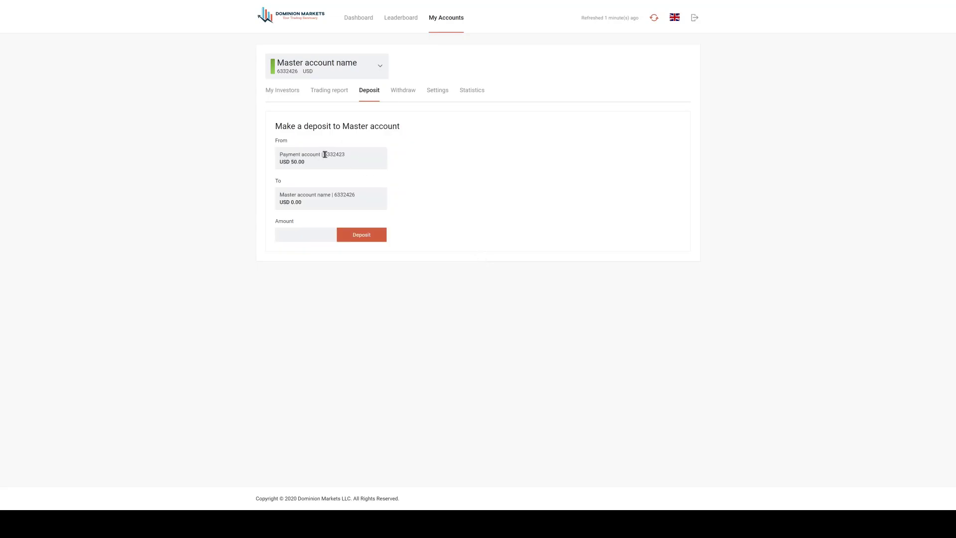
drag(324, 154, 344, 155)
click(298, 233)
text(20)
click(354, 236)
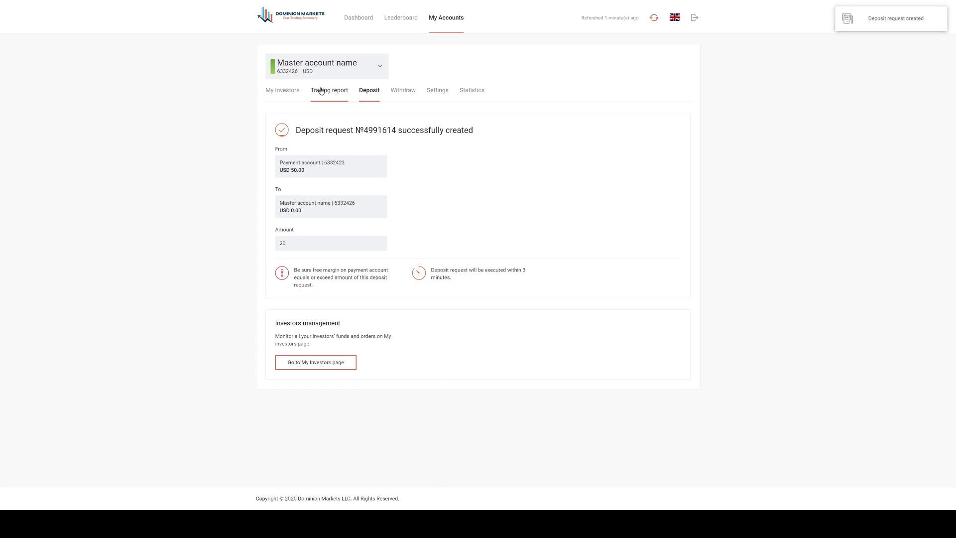
- Check the equity of the master account and the payment account on the PAMM dashboard
click(306, 71)
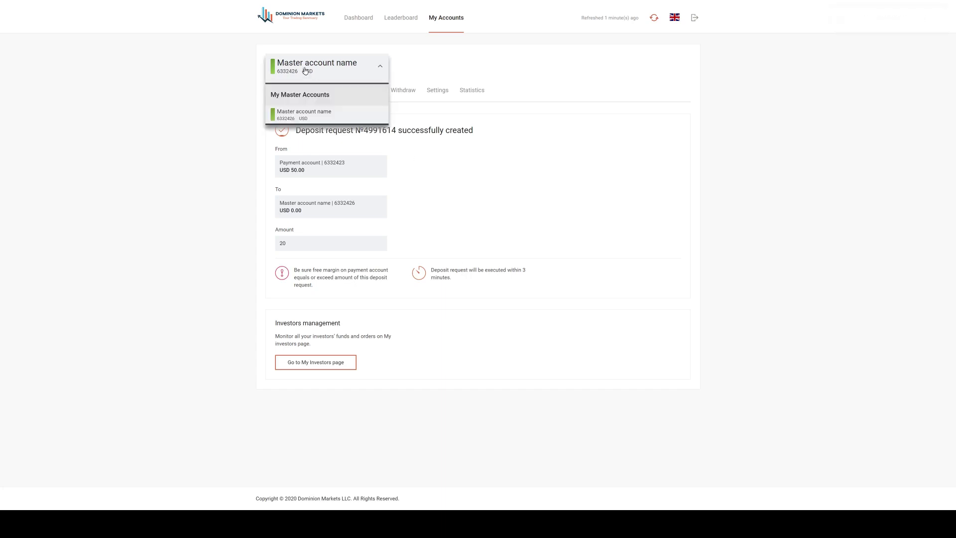
click(355, 21)
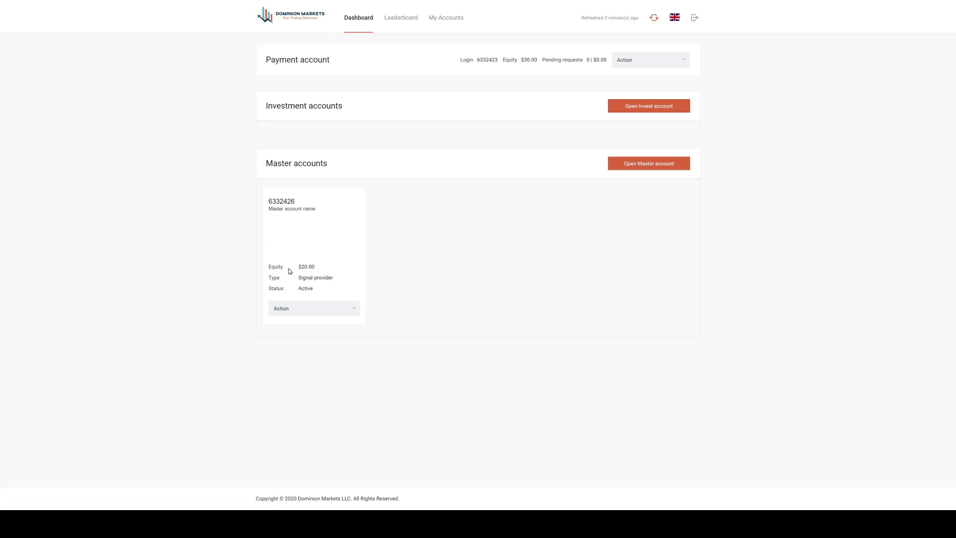
drag(302, 266, 316, 270)
click(313, 266)
drag(524, 59, 539, 61)
click(524, 76)
- Open an investment account of type Social Trading in USD with 1:500 leverage, accepting the terms
click(646, 110)
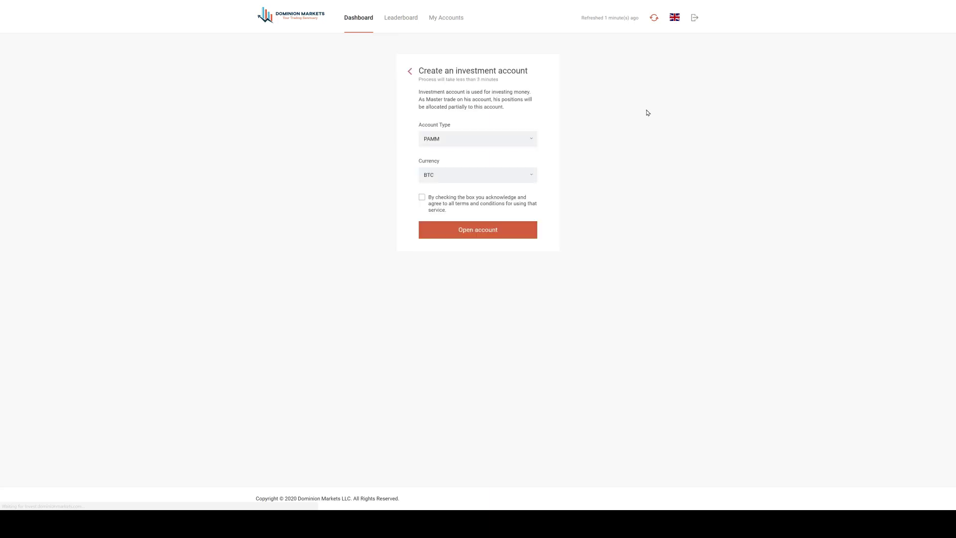
click(482, 144)
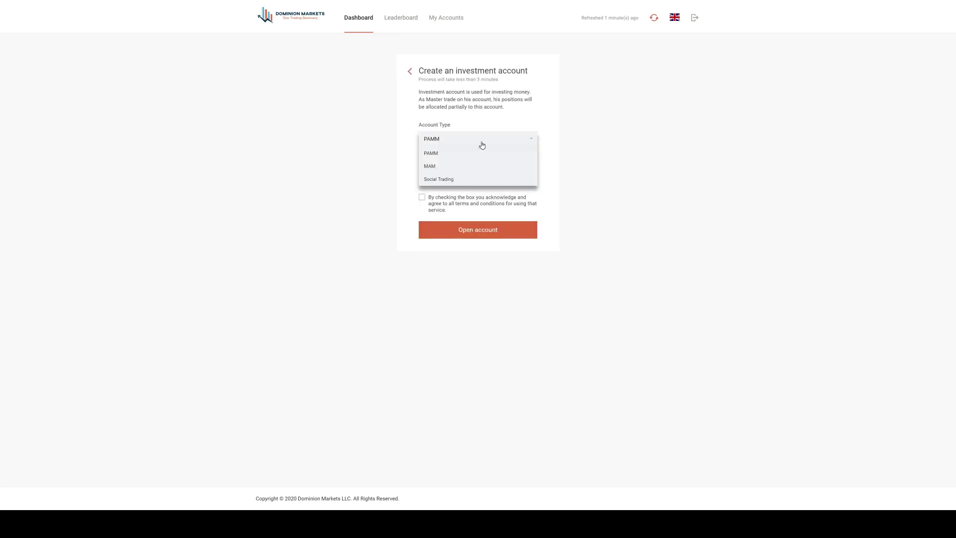
click(445, 181)
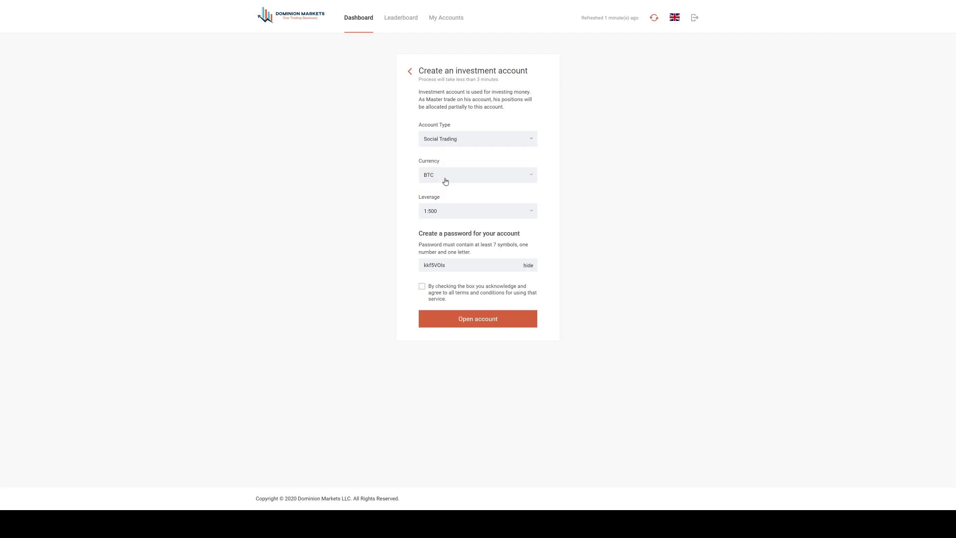
click(445, 179)
click(436, 219)
double_click(430, 265)
click(422, 286)
click(483, 318)
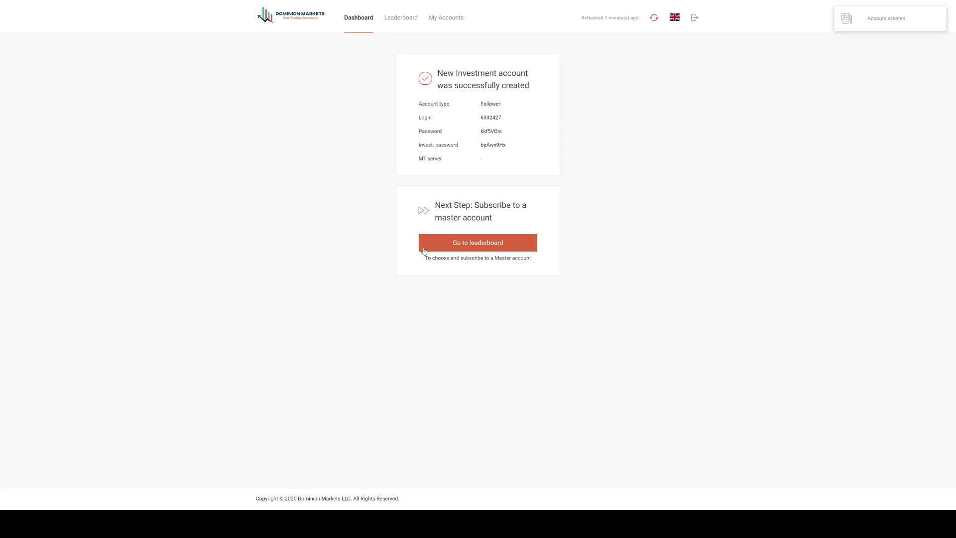
- Browse the leaderboard's master accounts and compare their returns and maximum drawdowns
click(488, 248)
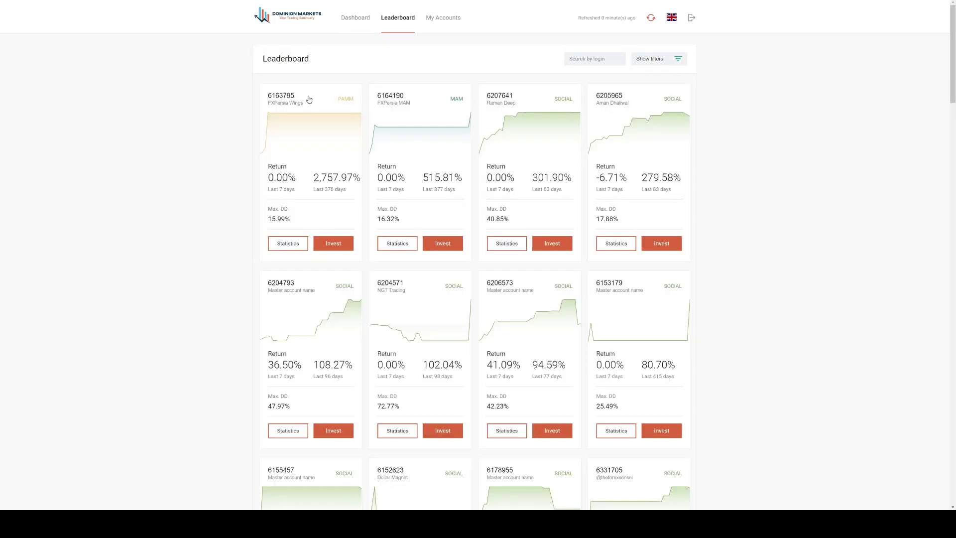
scroll(605, 110, down, 3)
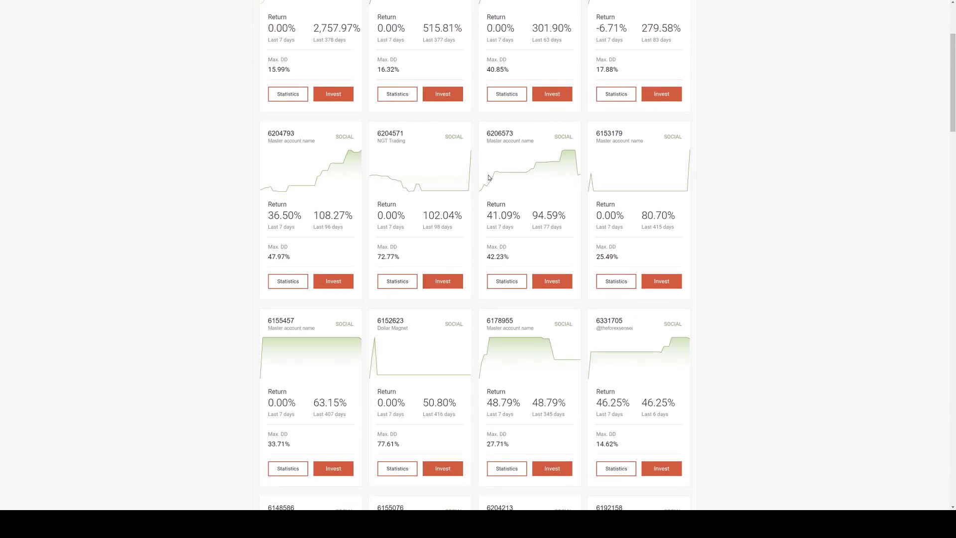
scroll(545, 219, up, 1)
scroll(545, 219, up, 3)
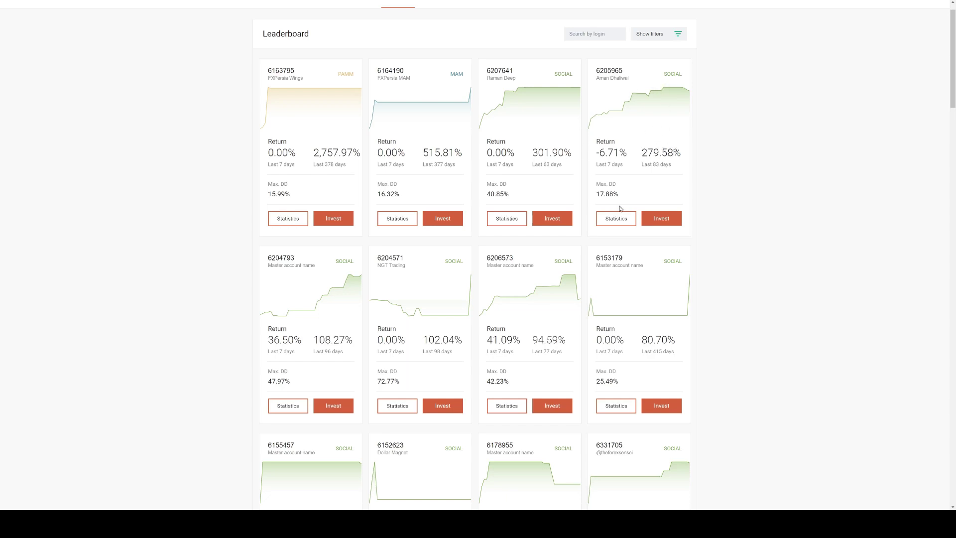
- Subscribe the investment account to the Social master account with the 279.58% return, accepting the manager's fee terms
click(662, 220)
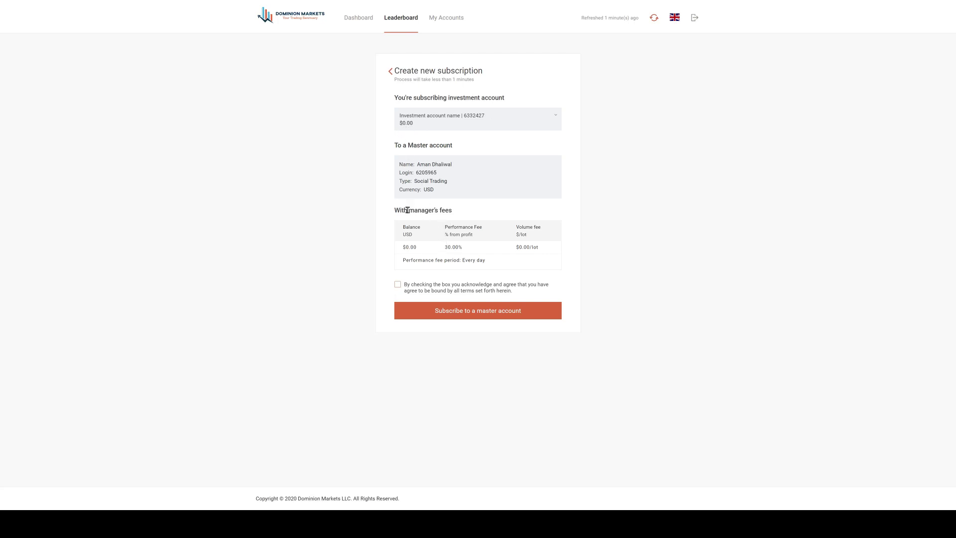
drag(408, 210, 452, 210)
click(397, 285)
click(491, 310)
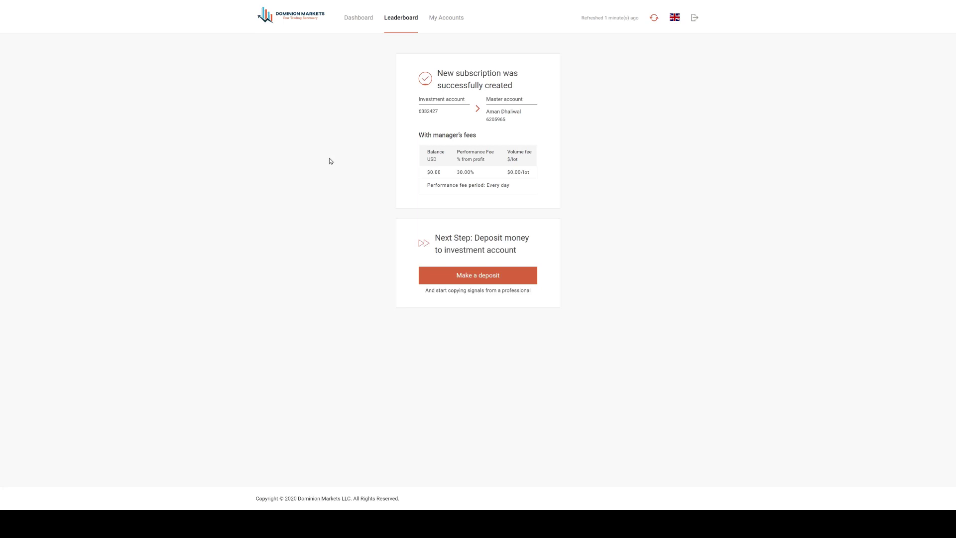
- Deposit 20 USD from the payment account into the investment account
click(481, 281)
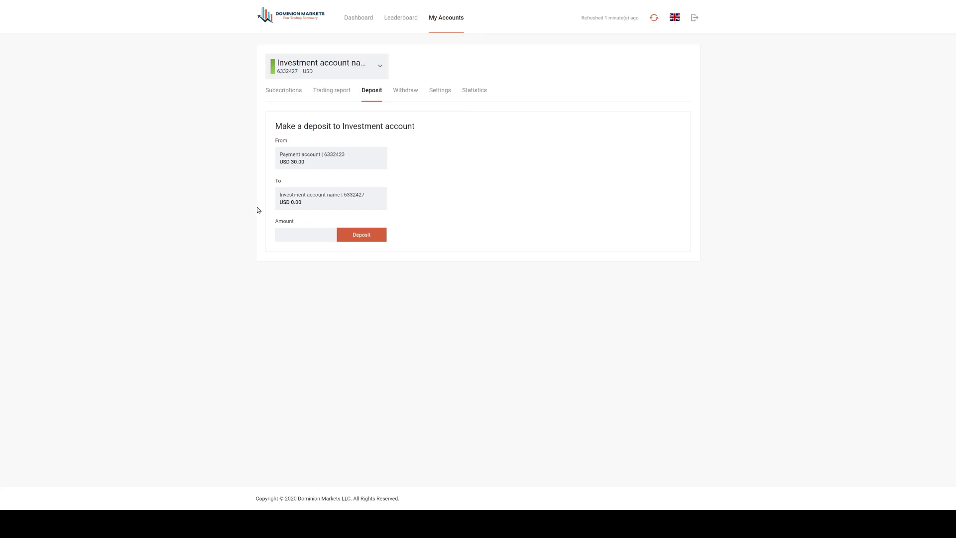
text(20)
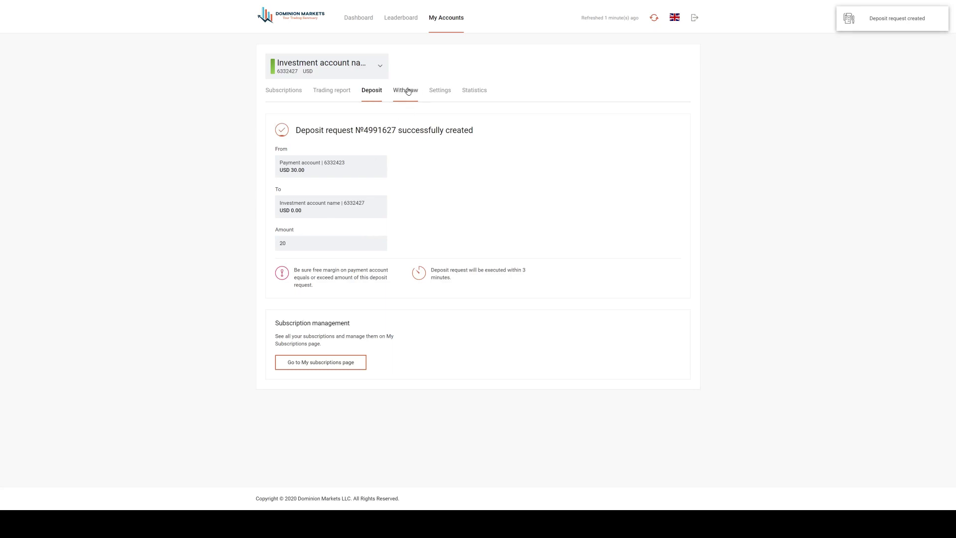
- View the investment account's trading report and its subscriptions
click(330, 95)
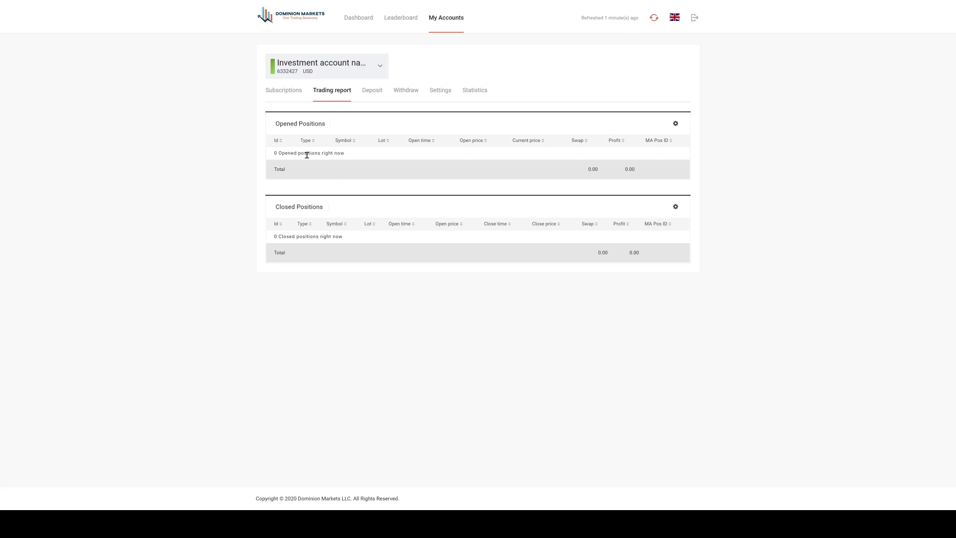
click(280, 93)
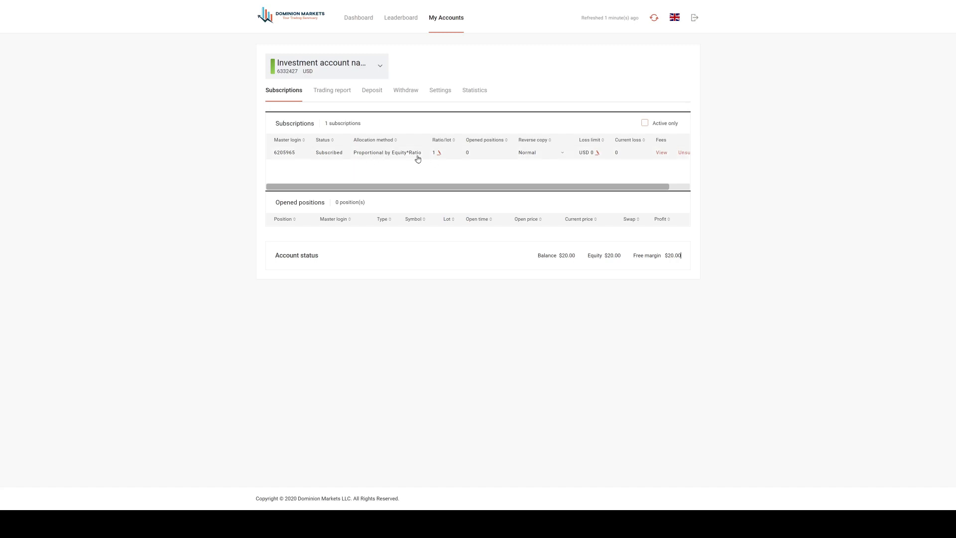
- Try to change the subscription's Ratio/lot to 2
click(439, 153)
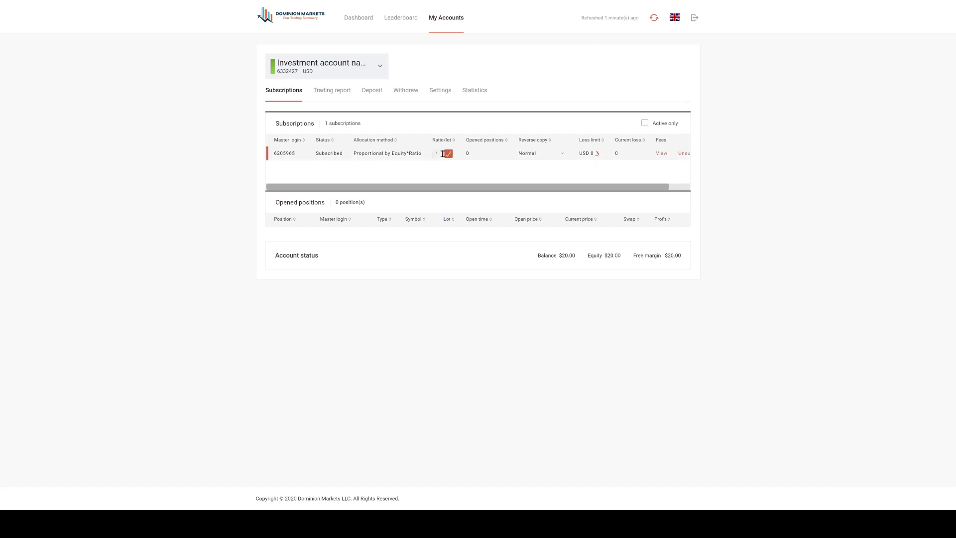
click(429, 156)
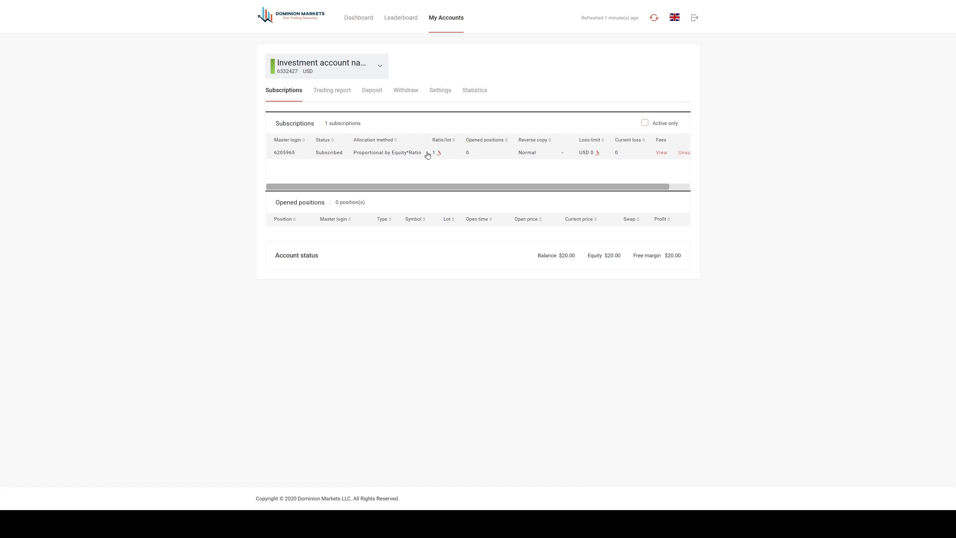
click(439, 153)
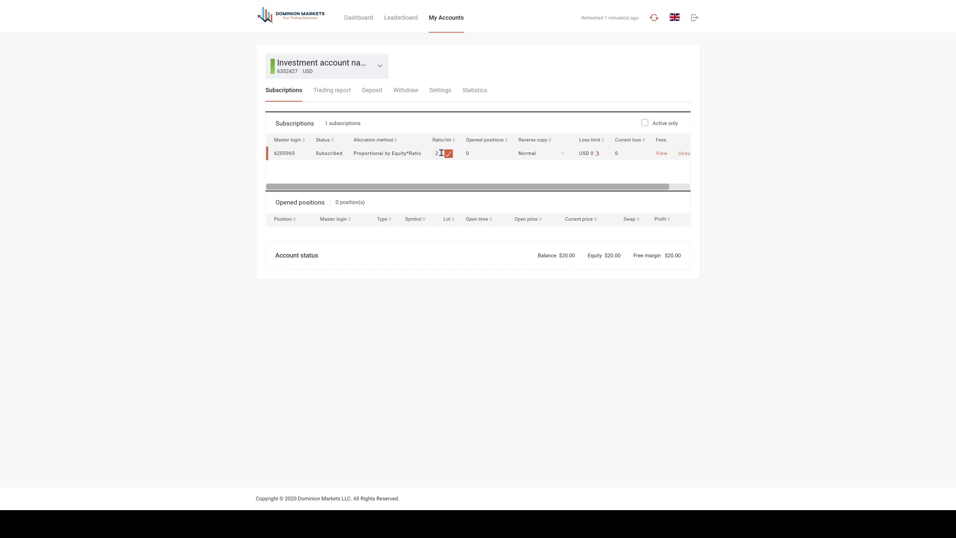
click(430, 156)
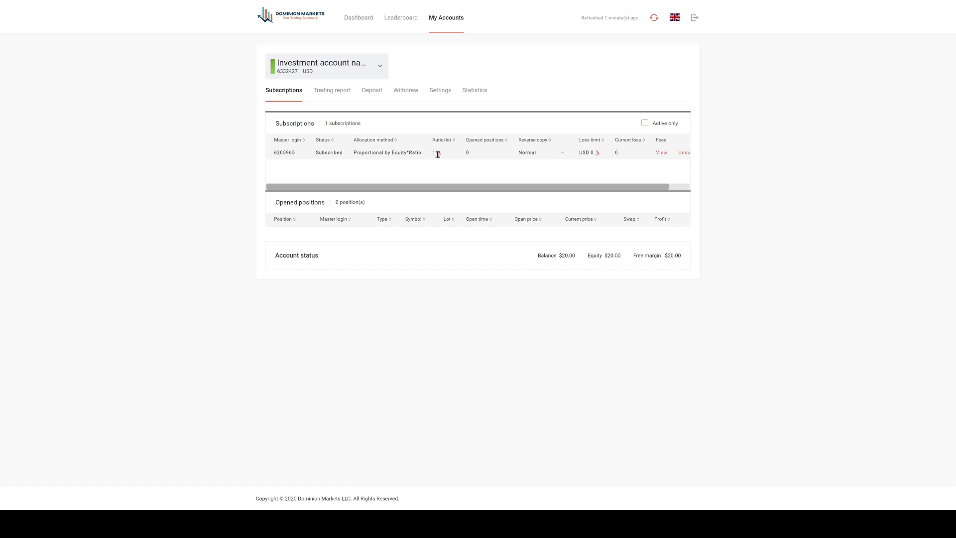
- Set the subscription's Ratio/lot to 3 and save it
click(438, 154)
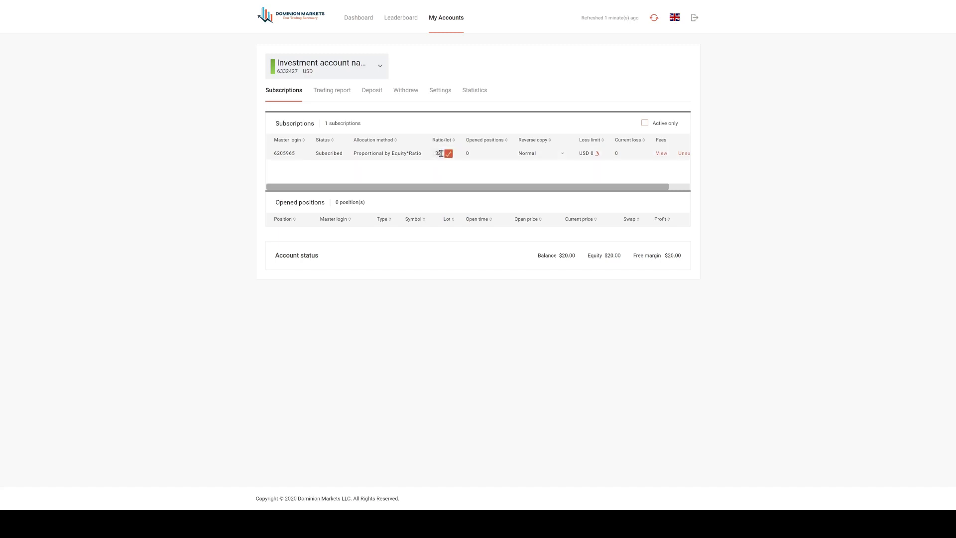
click(433, 159)
click(436, 156)
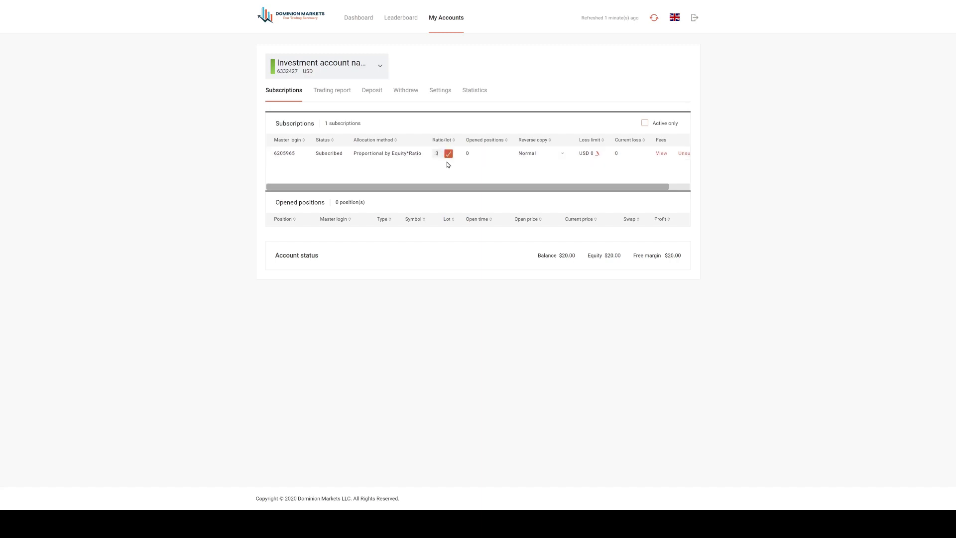
click(446, 164)
click(438, 153)
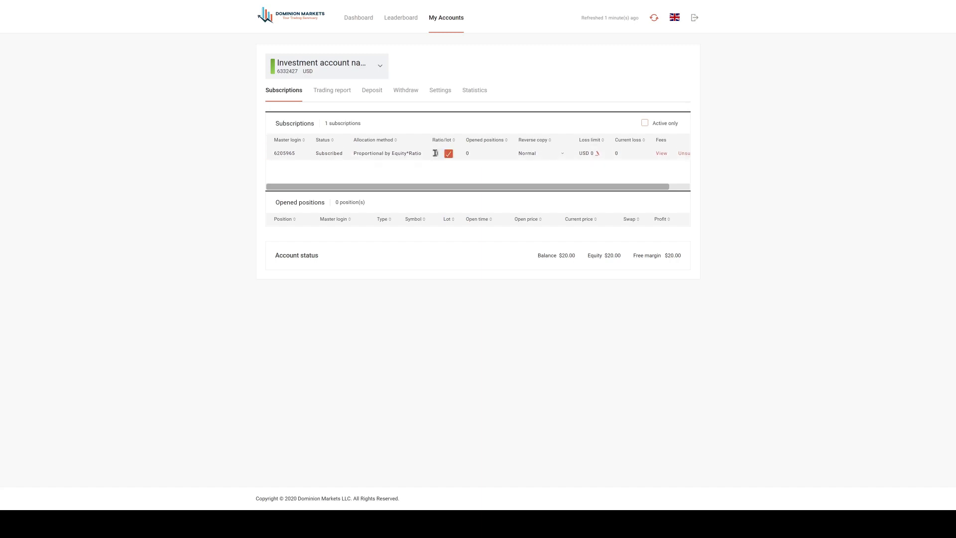
text(3)
click(448, 155)
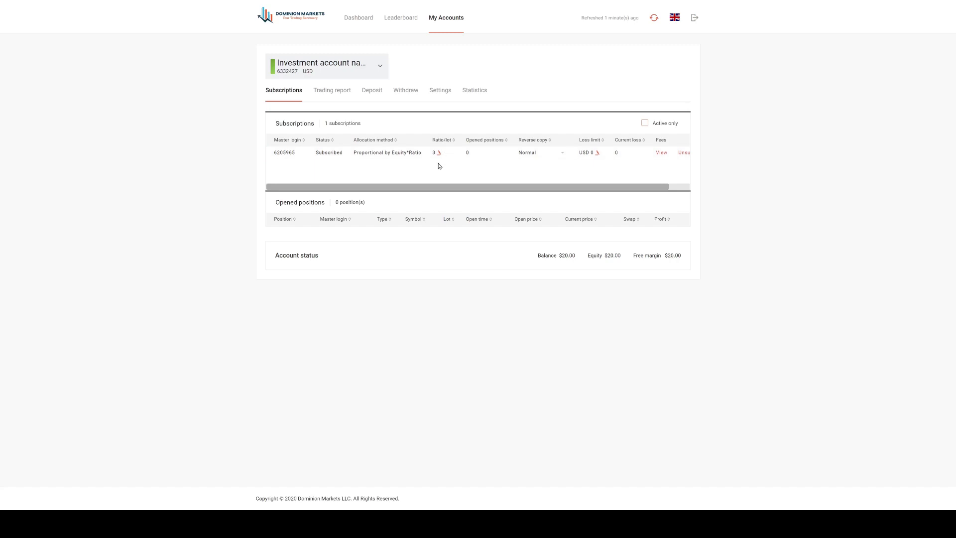
- Set the subscription's Ratio/lot to 0.5 and its loss limit to USD 10
click(438, 156)
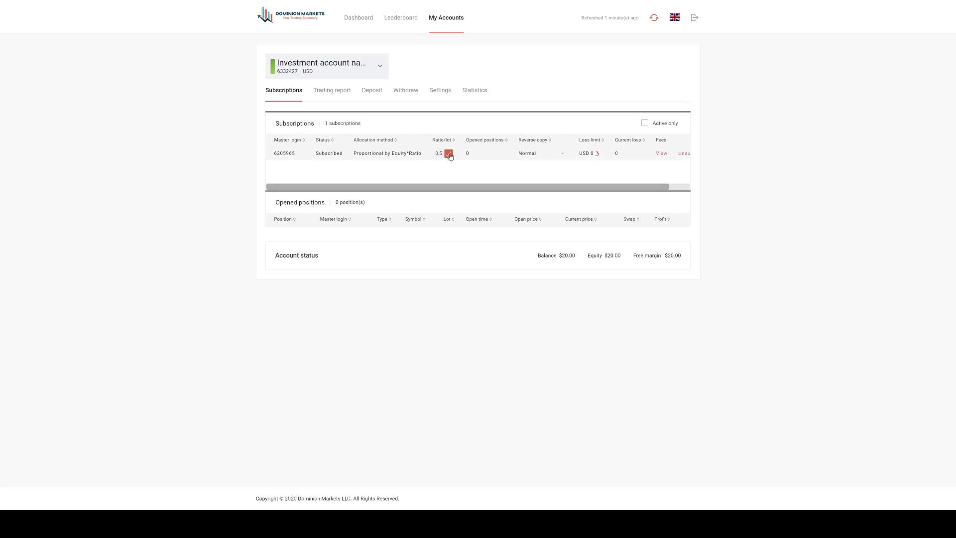
click(448, 154)
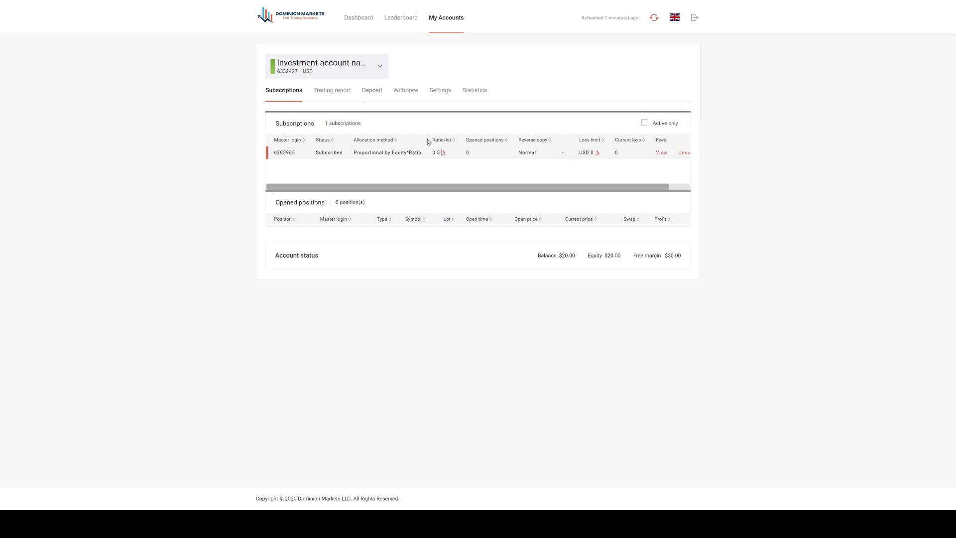
click(597, 153)
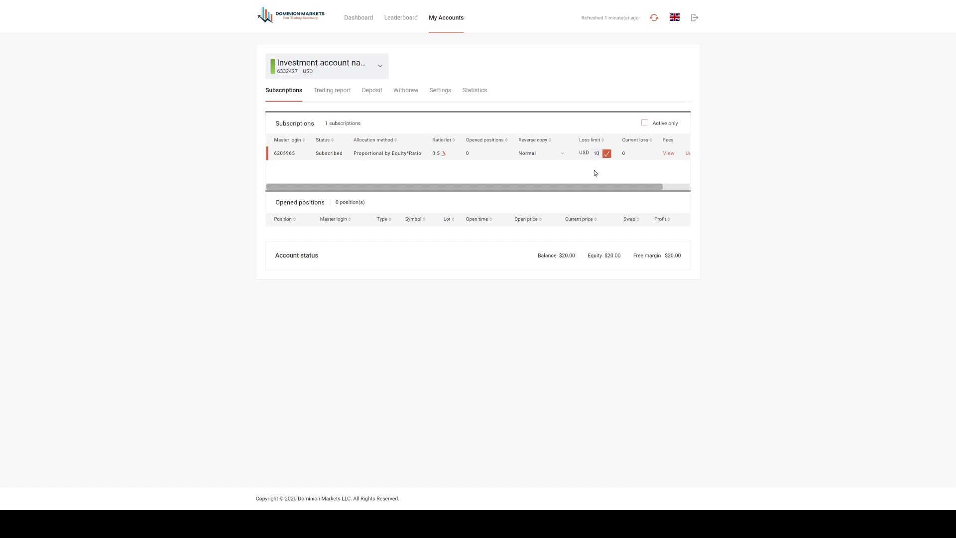
click(608, 155)
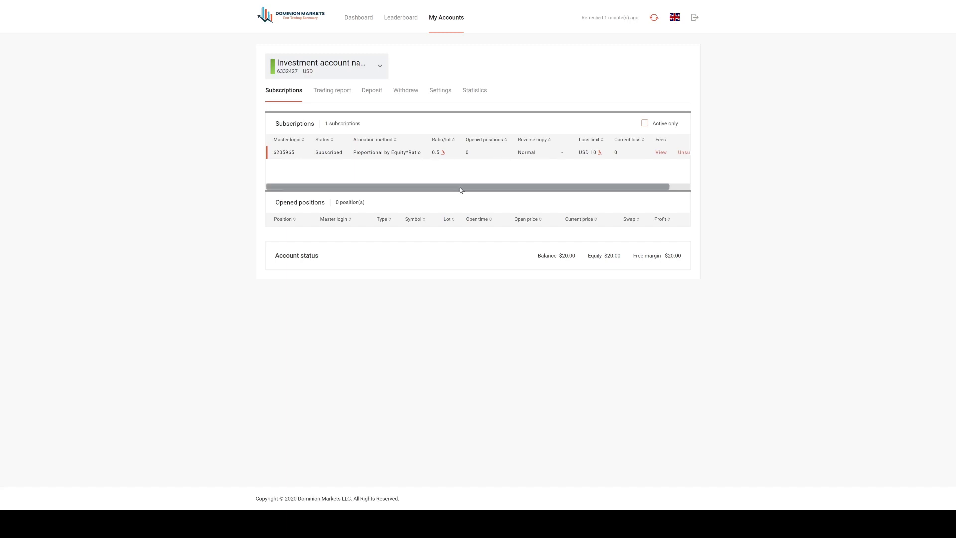
- Unsubscribe the investment account from its master account and confirm the cancellation
drag(460, 188, 497, 188)
click(669, 153)
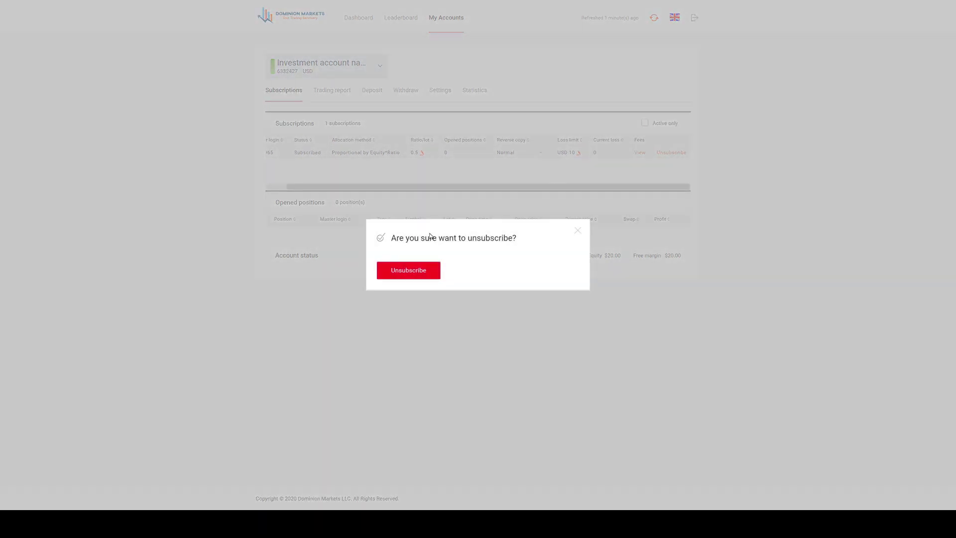
click(412, 271)
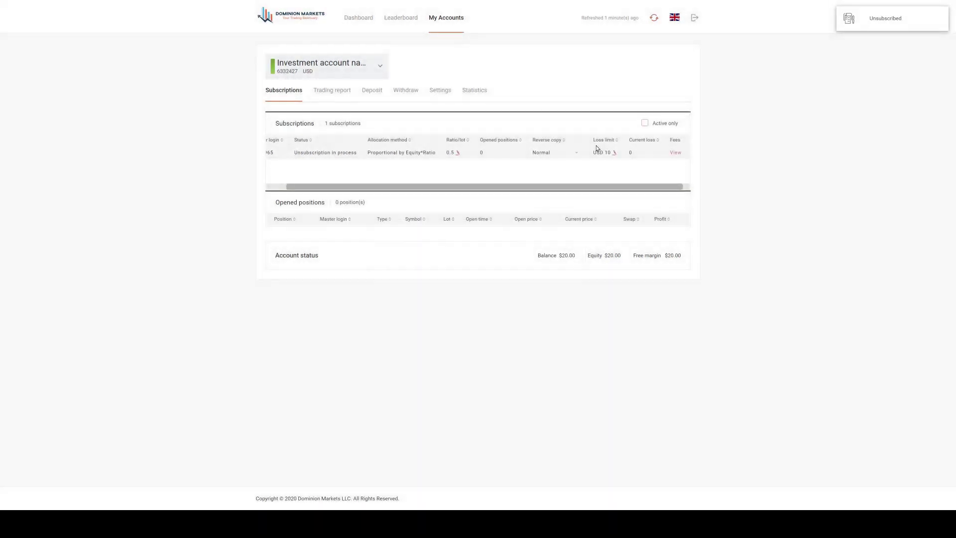
- Return to the portal dashboard and open the master account's settings
click(359, 22)
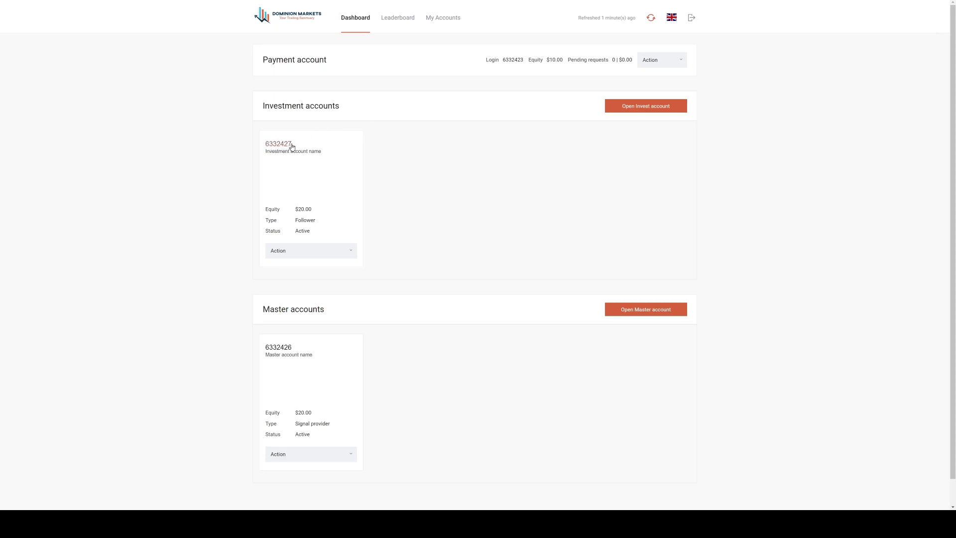
scroll(485, 198, down, 1)
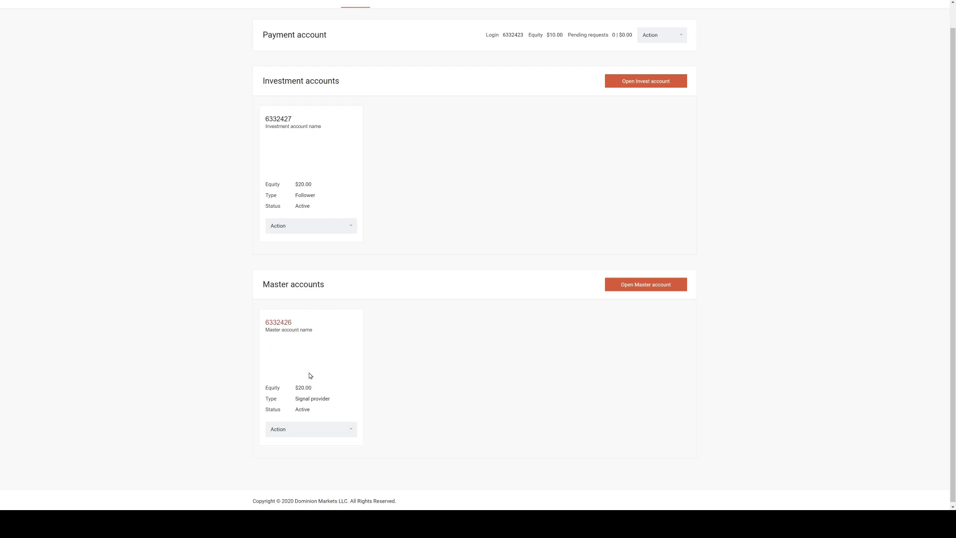
click(282, 323)
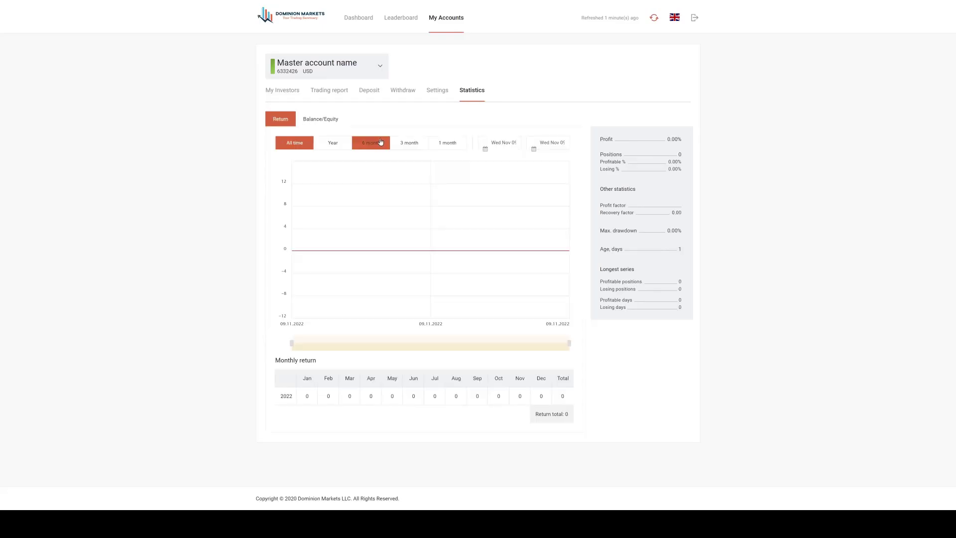
click(438, 92)
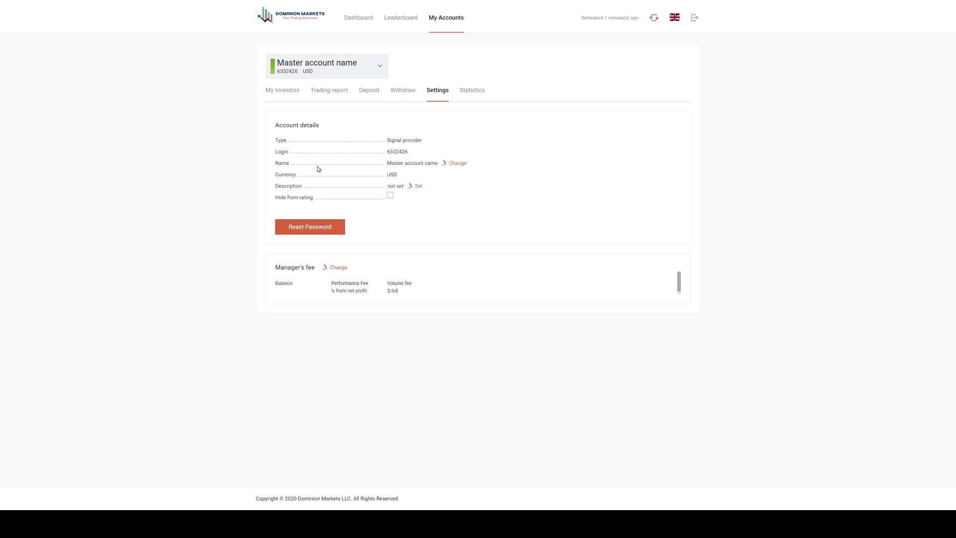
- Add a manager's fee row with a 20% performance fee, set the fee period to Daily, and save
click(327, 268)
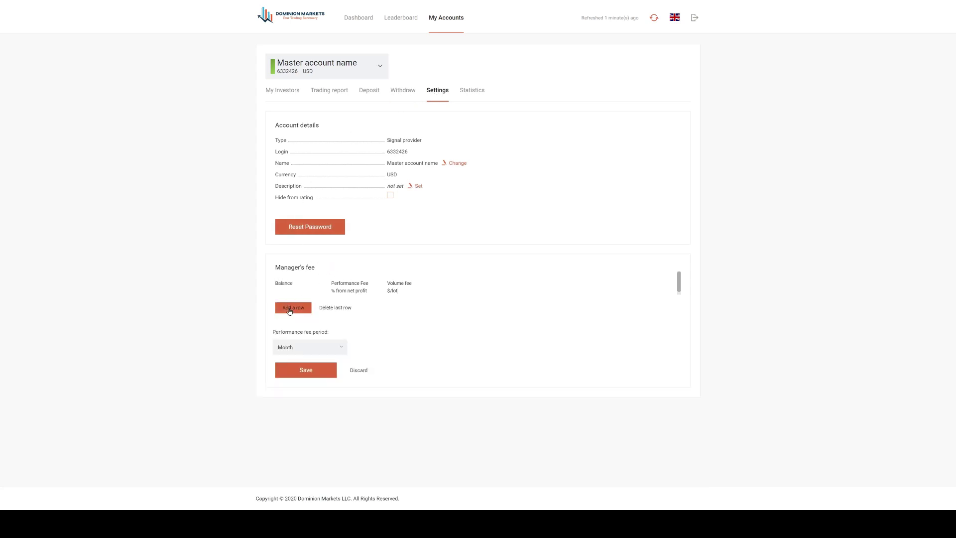
click(335, 347)
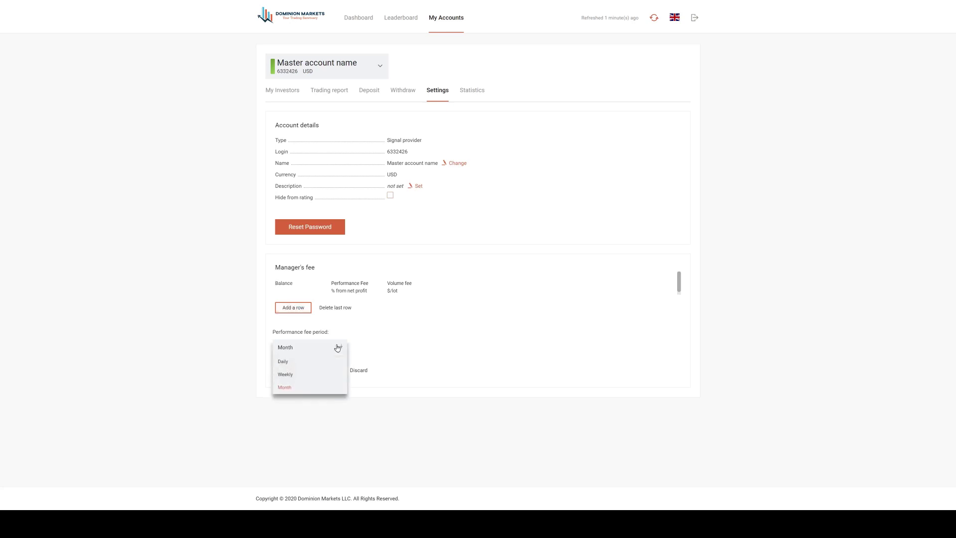
click(288, 361)
click(290, 308)
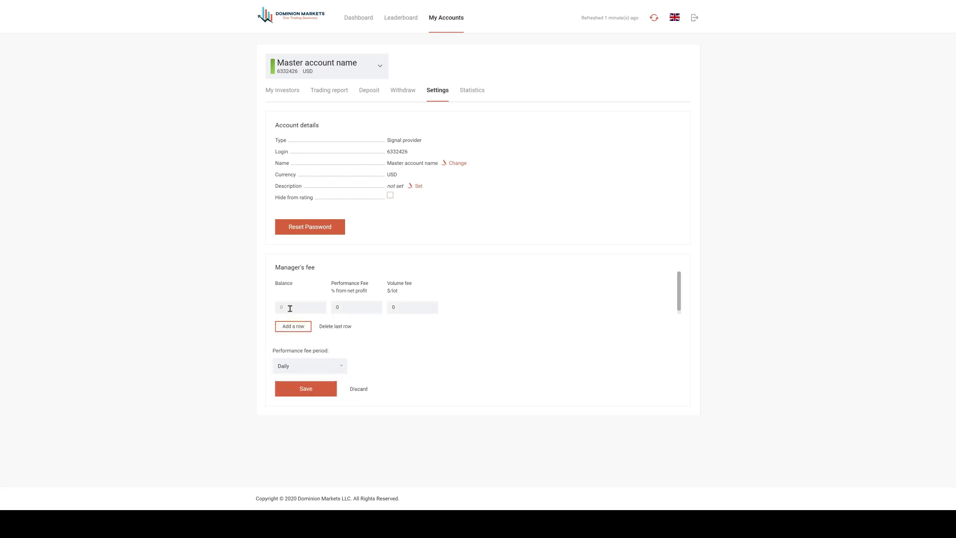
drag(352, 310, 255, 270)
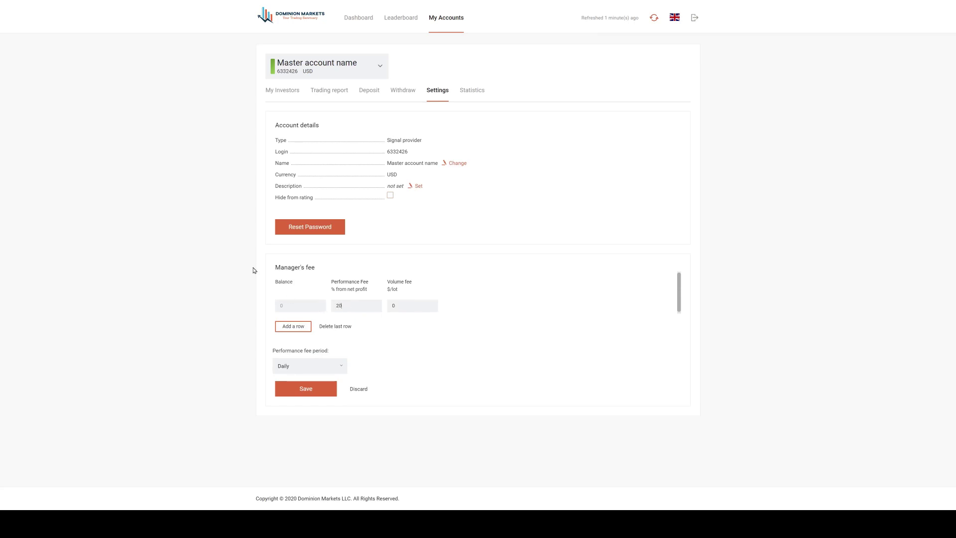
text(20)
click(308, 389)
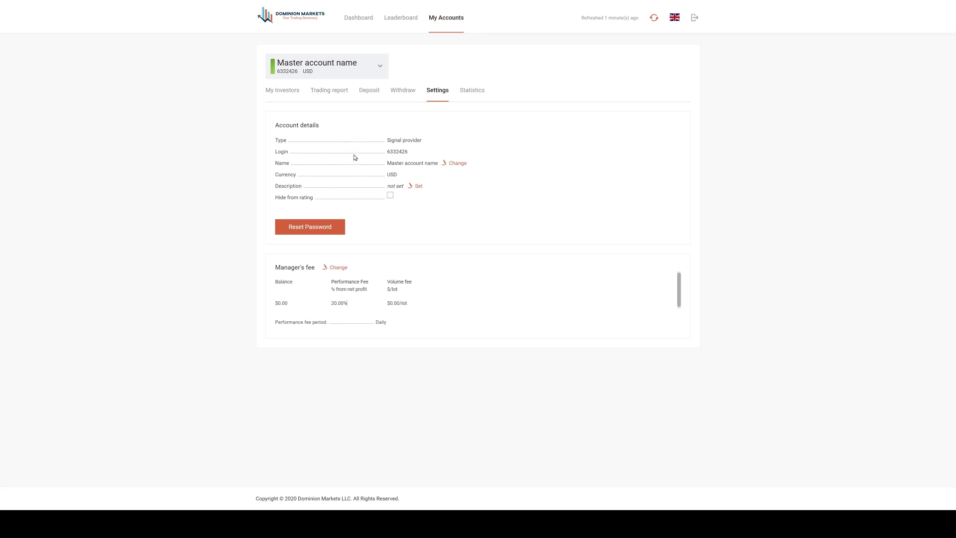
- Return to the dashboard and review the master accounts and the payment account's login and equity
click(357, 25)
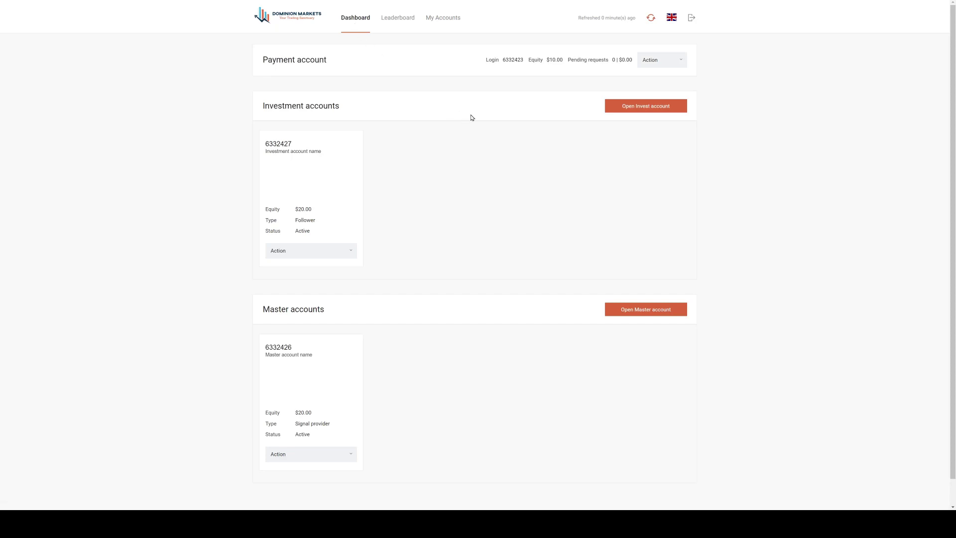
drag(281, 310, 319, 310)
click(303, 311)
double_click(502, 60)
mouse_move(549, 60)
mouse_down()
mouse_move(565, 61)
mouse_move(553, 59)
mouse_up()
click(553, 59)
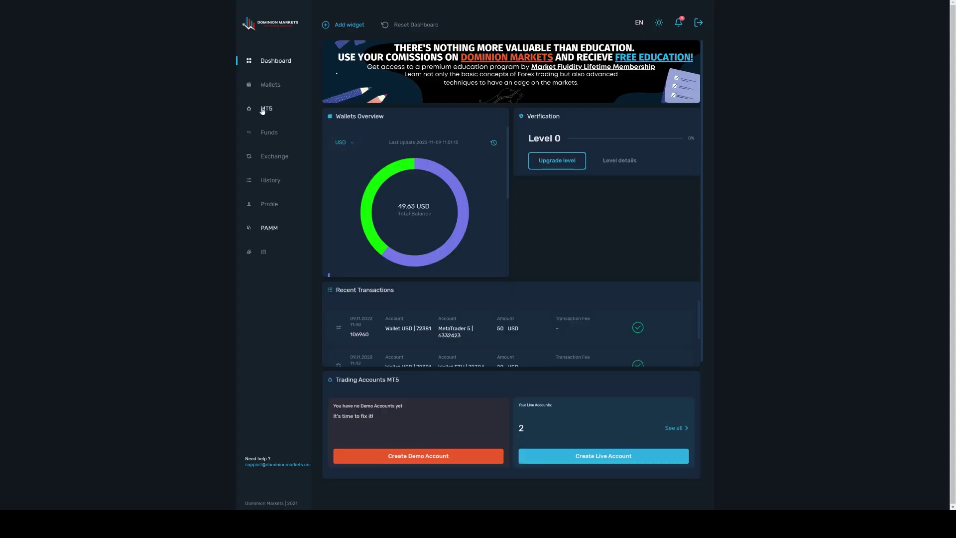
- Switch to the Dominion Markets client area and view the live MT5 accounts, including the payment account's balance
click(265, 109)
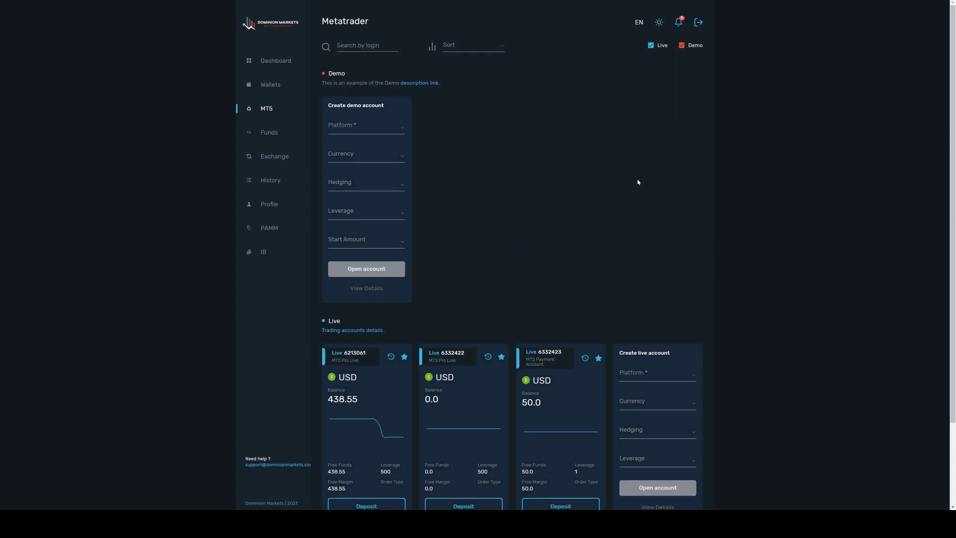
scroll(638, 182, down, 2)
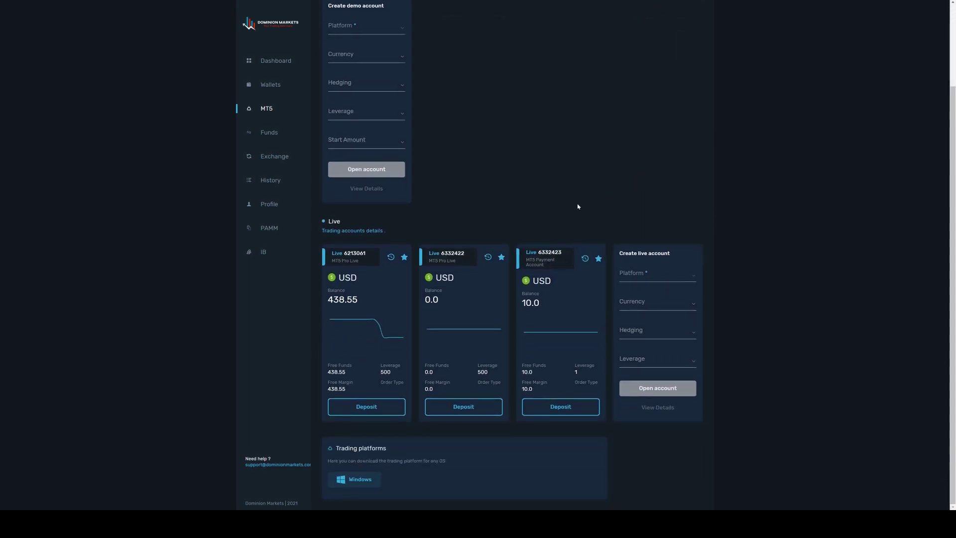
scroll(578, 206, up, 1)
scroll(577, 206, up, 1)
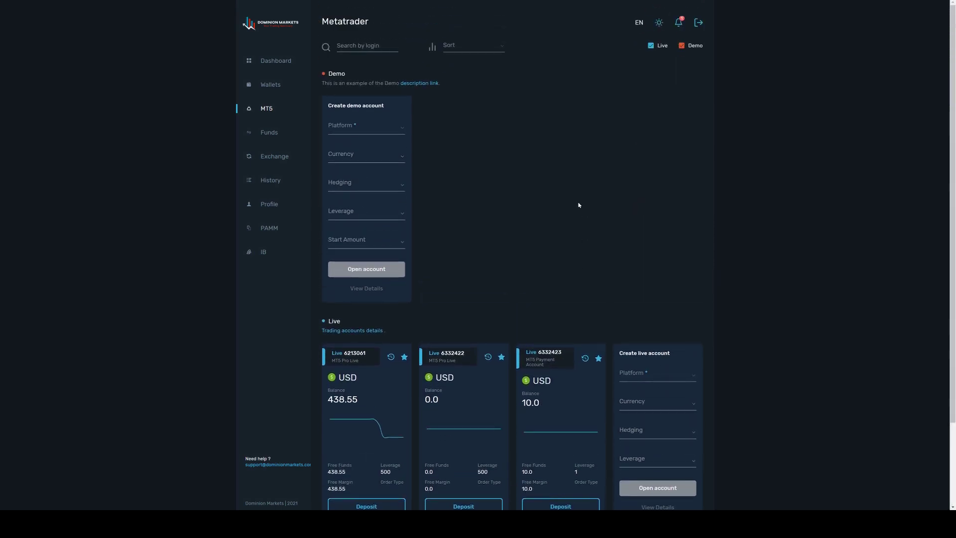